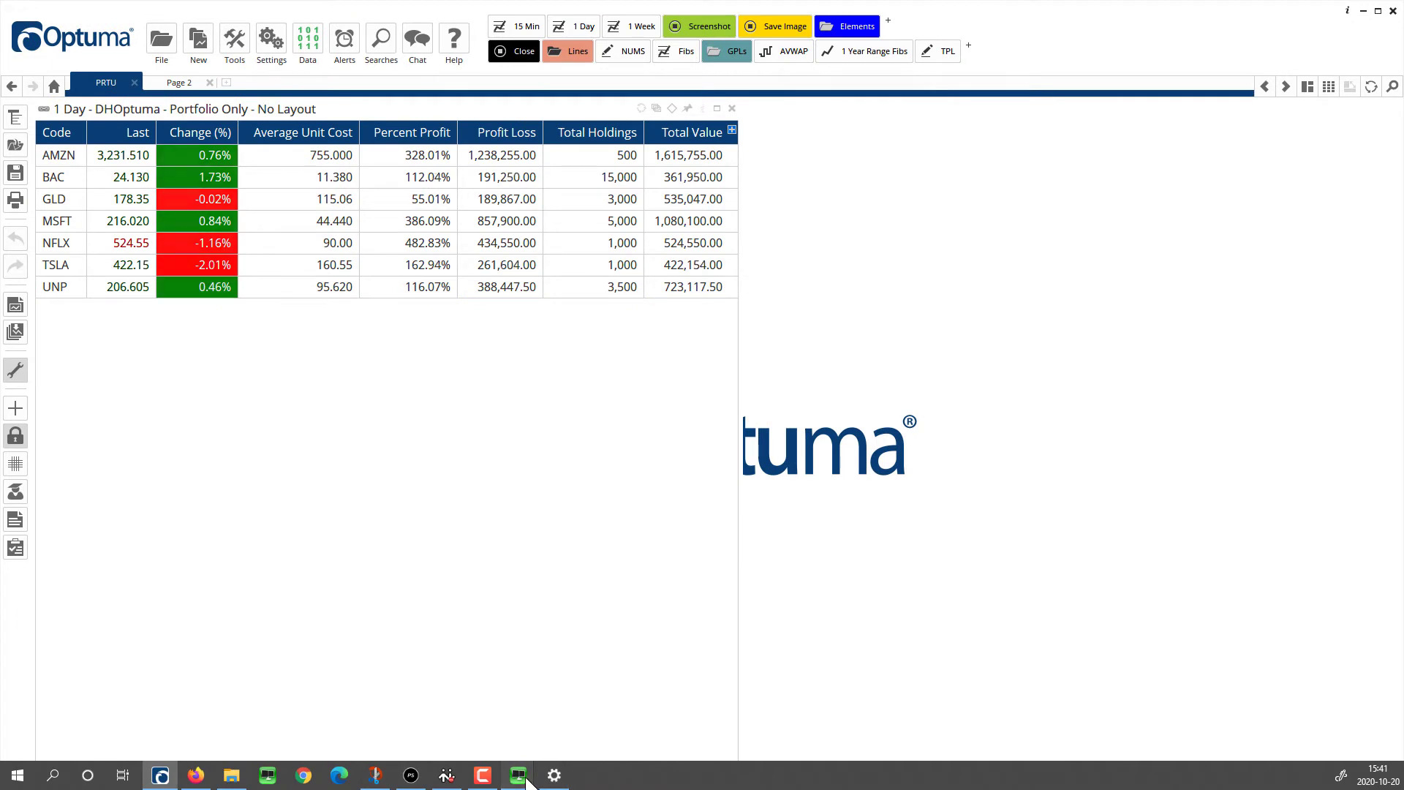
- Move the Bloomberg DH OPTUMA portfolio window beside Optuma's table, then switch to empty Page 2
mouse_move(526, 777)
click(485, 735)
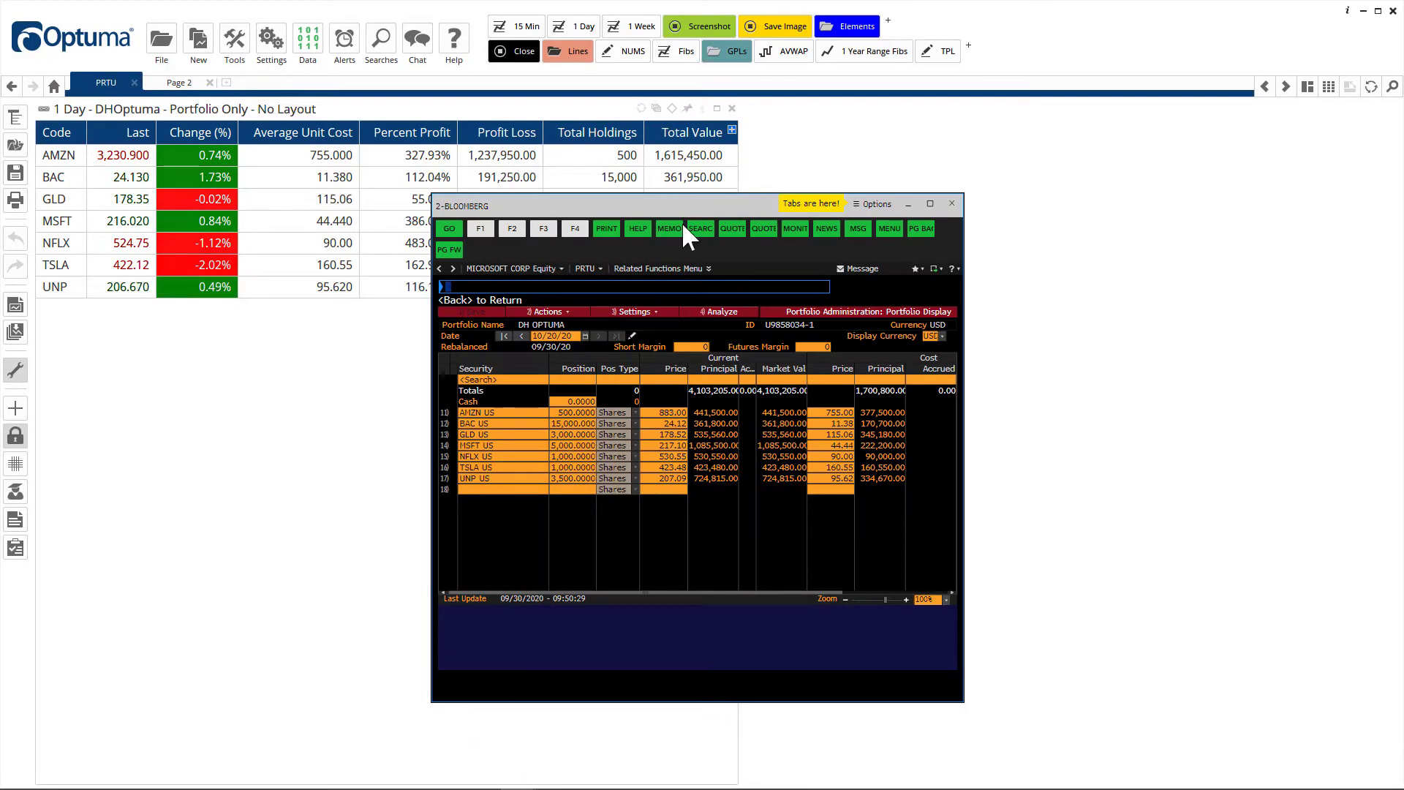
drag(669, 212, 1022, 131)
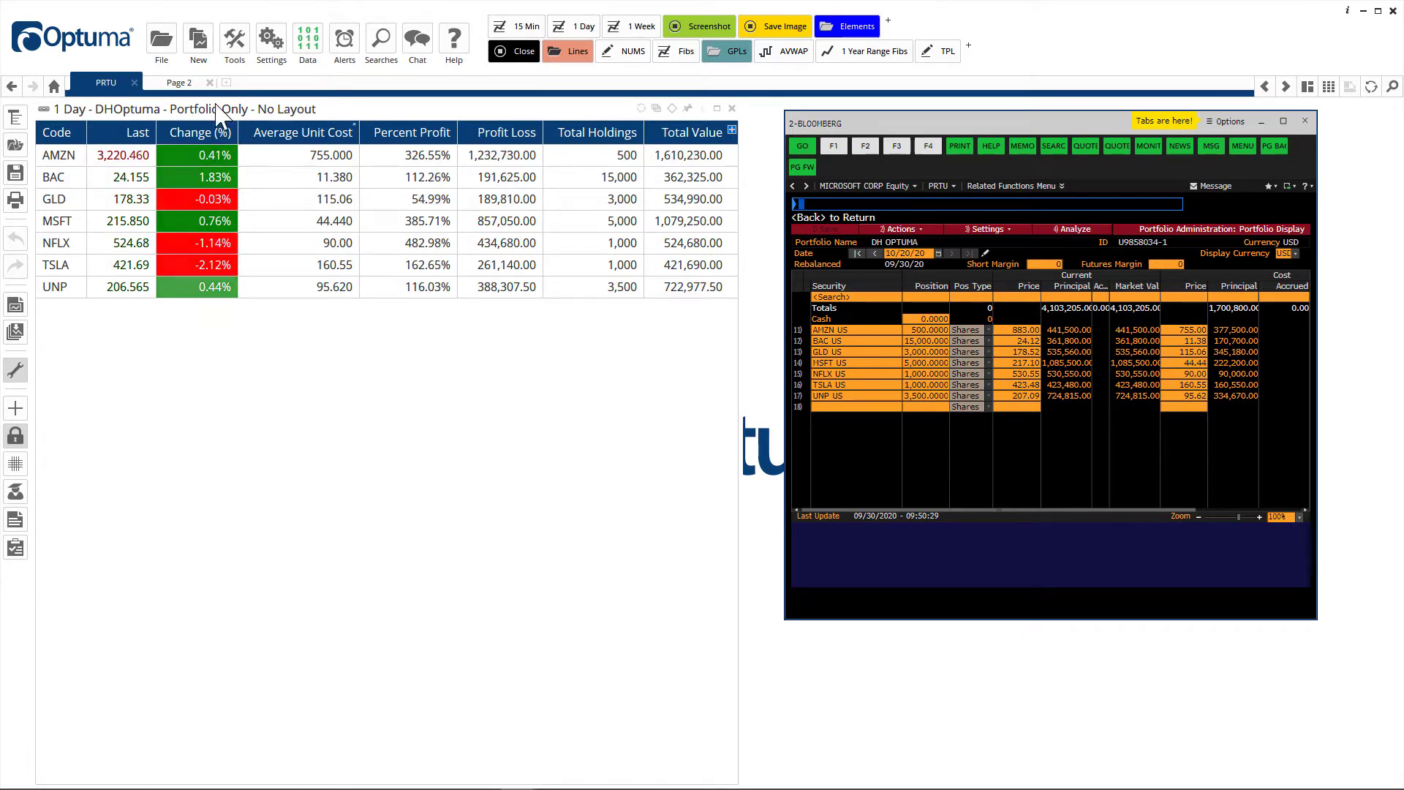
click(180, 83)
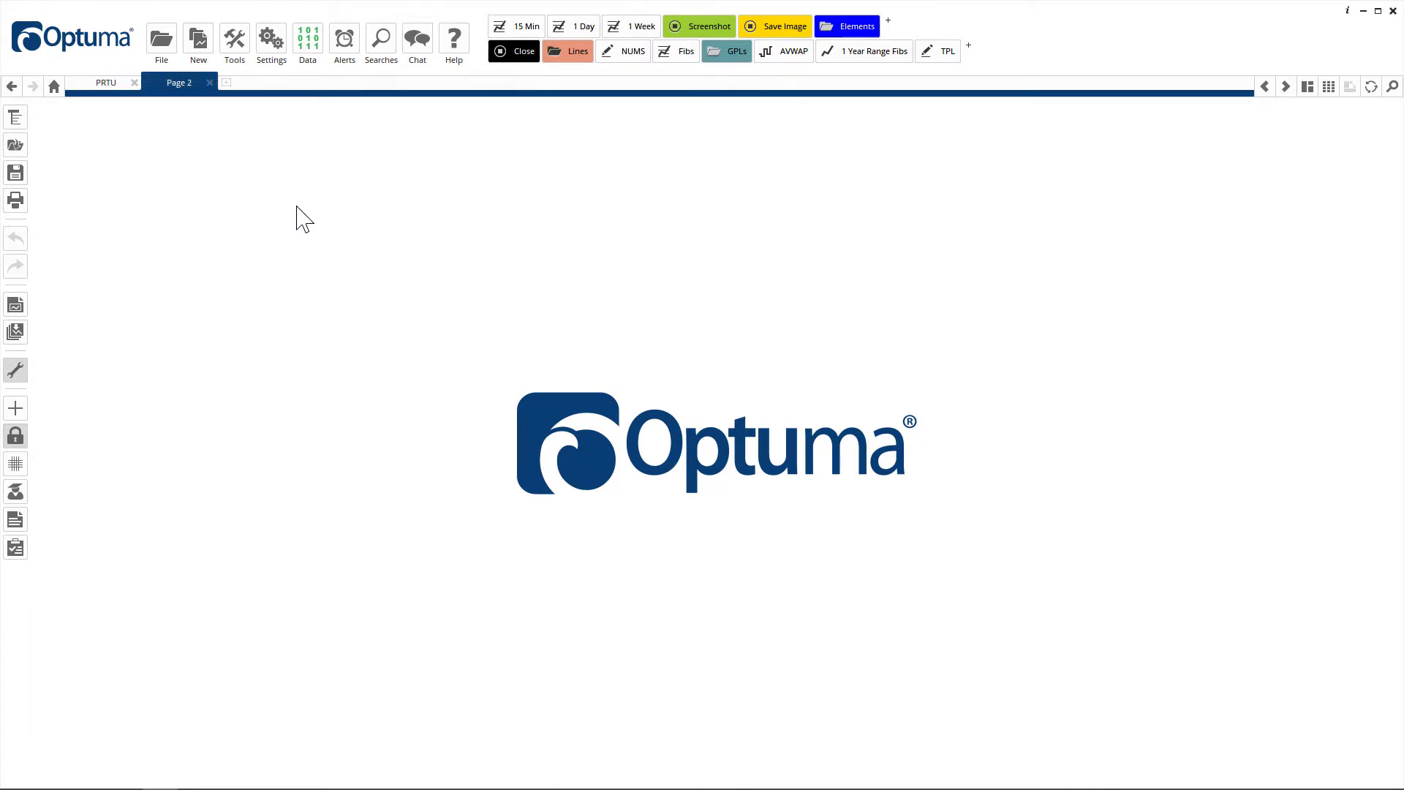
- Start a new Bloomberg Index symbol list and select NDX - NASDAQ 100 Index as its index
click(163, 42)
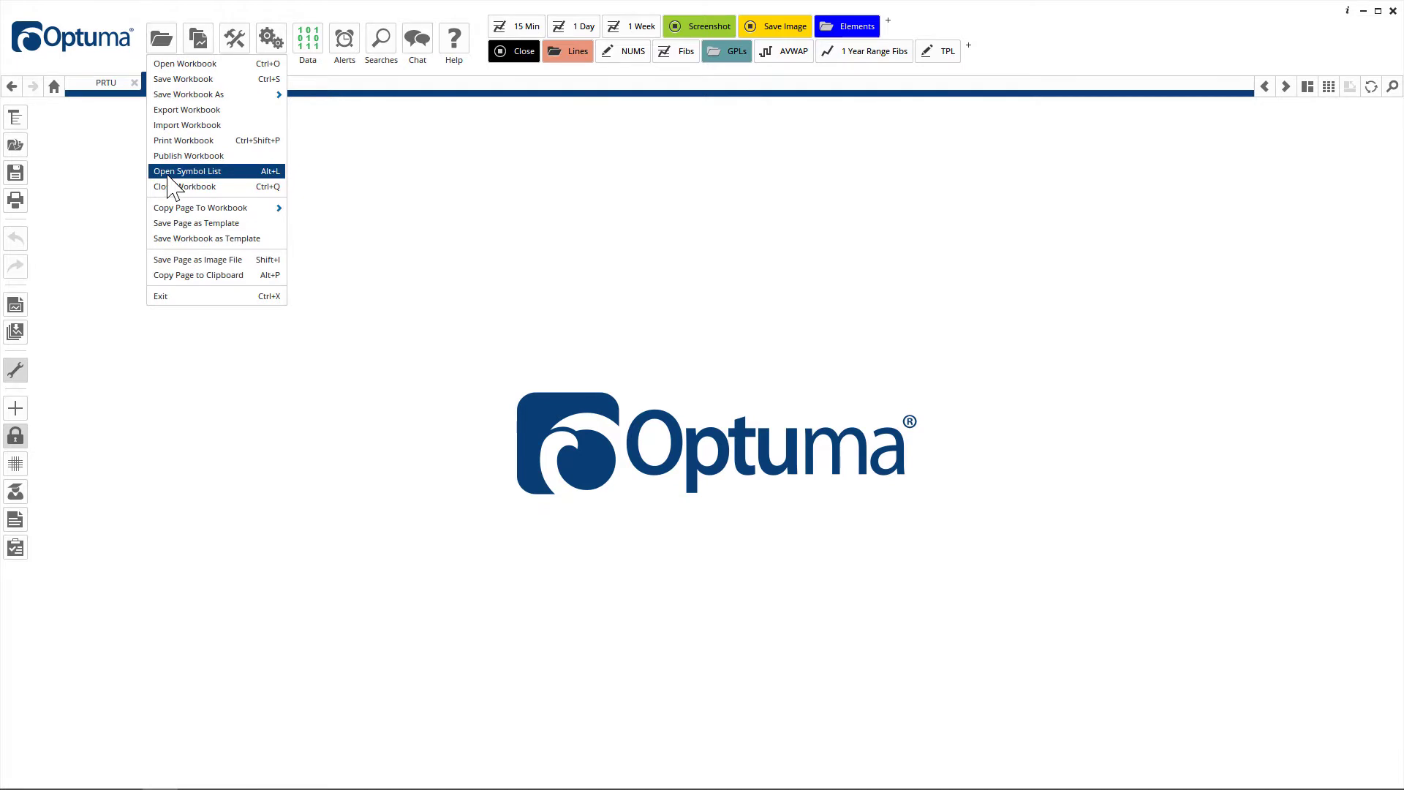
click(169, 174)
click(449, 231)
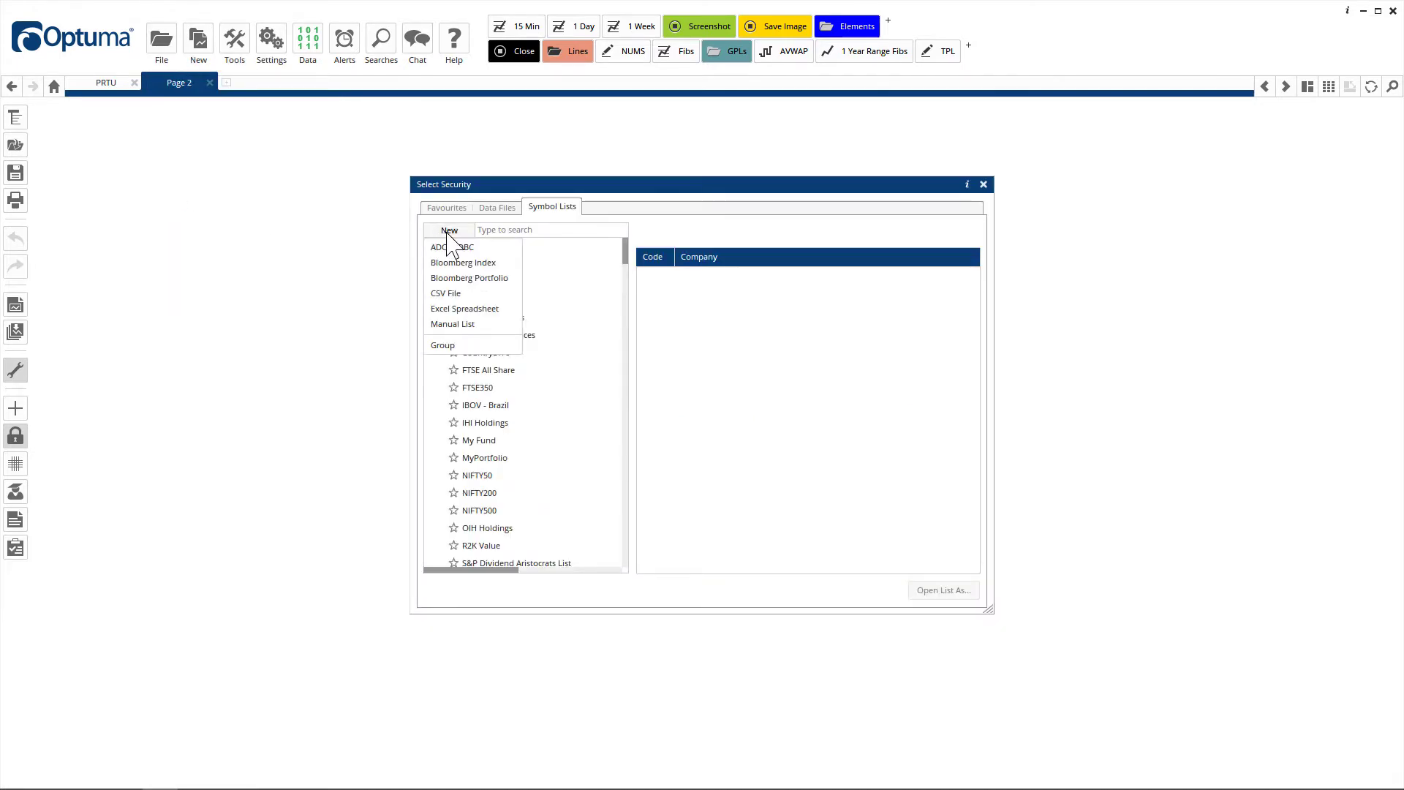
click(463, 263)
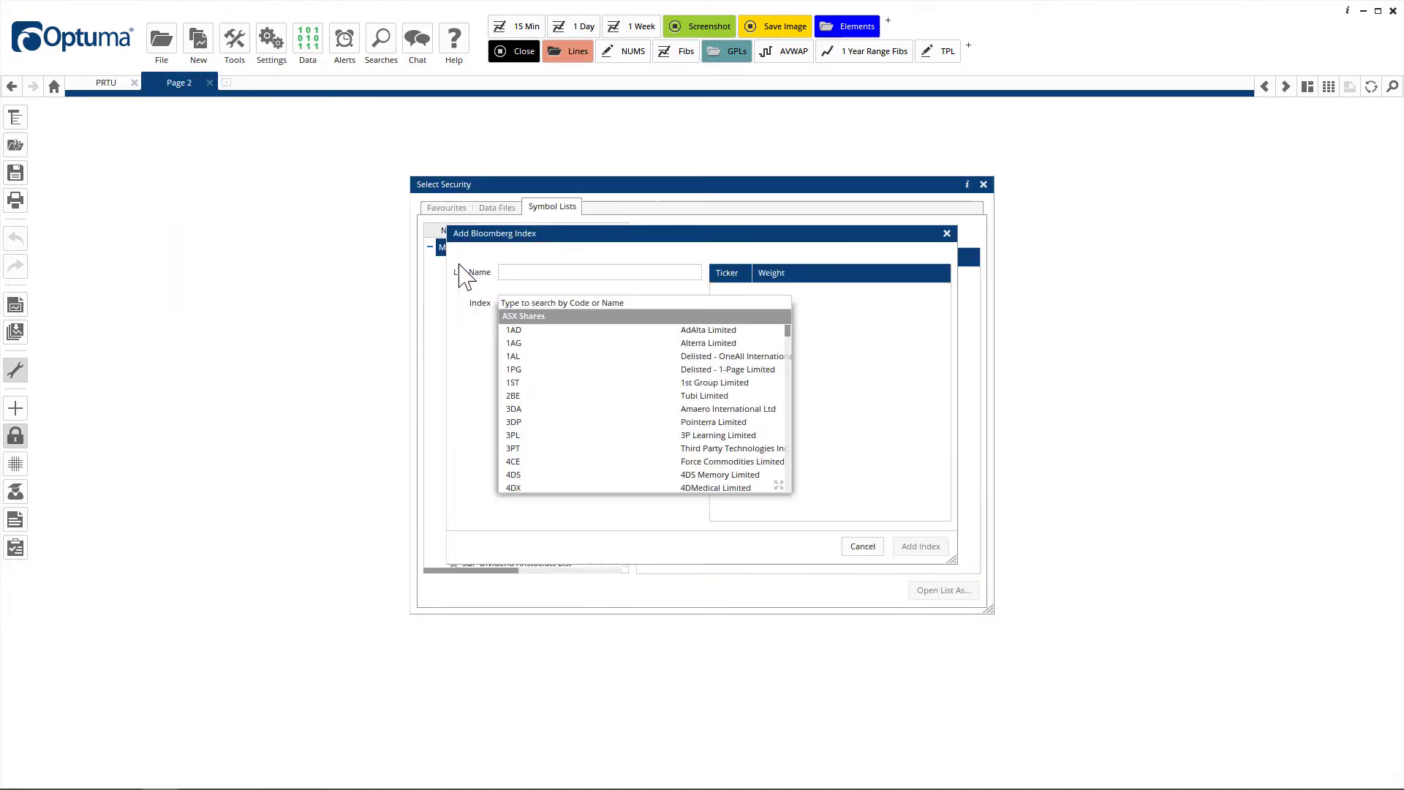
text(ndx index)
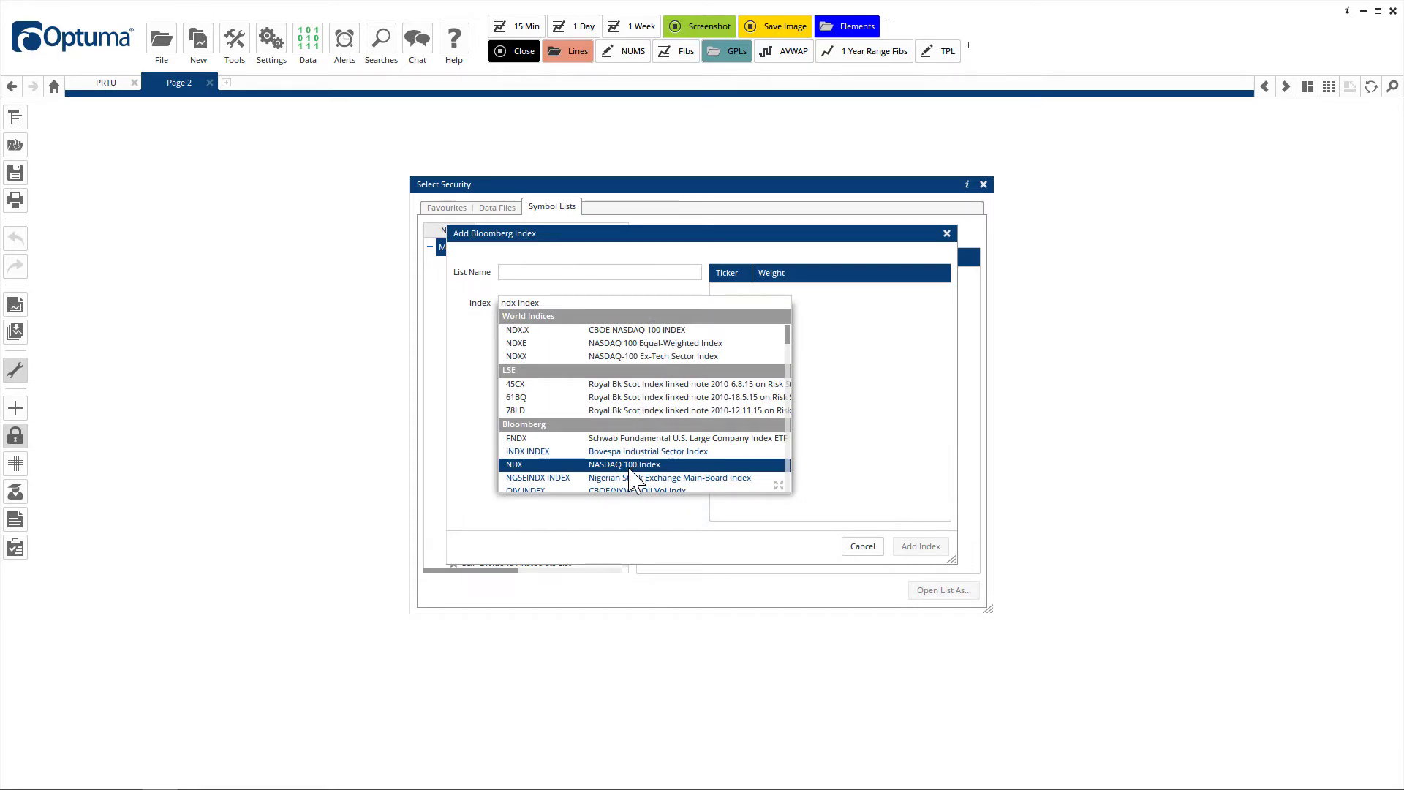
click(633, 472)
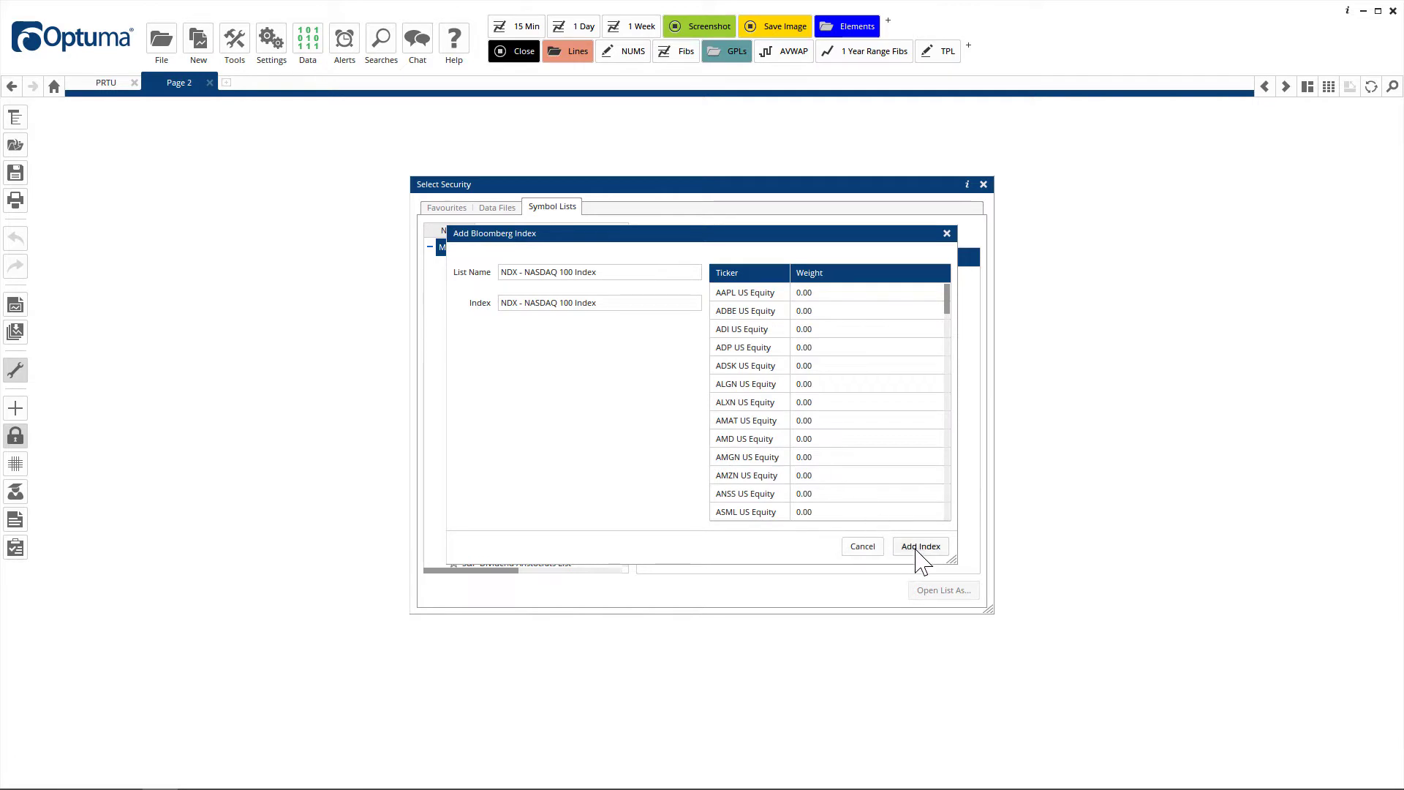
- Add the NDX - NASDAQ 100 Index list and open it as a 1 Day watch list
click(918, 549)
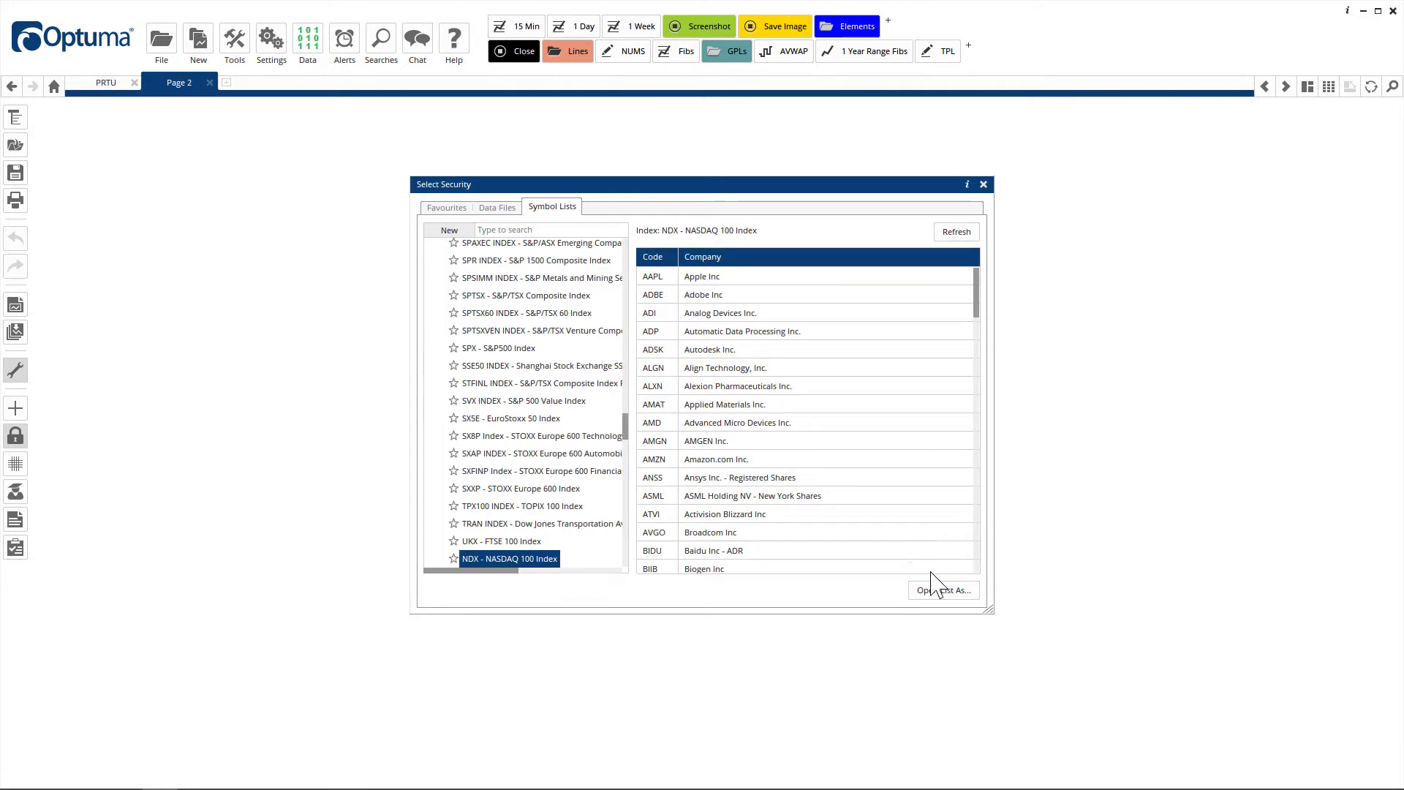
click(943, 591)
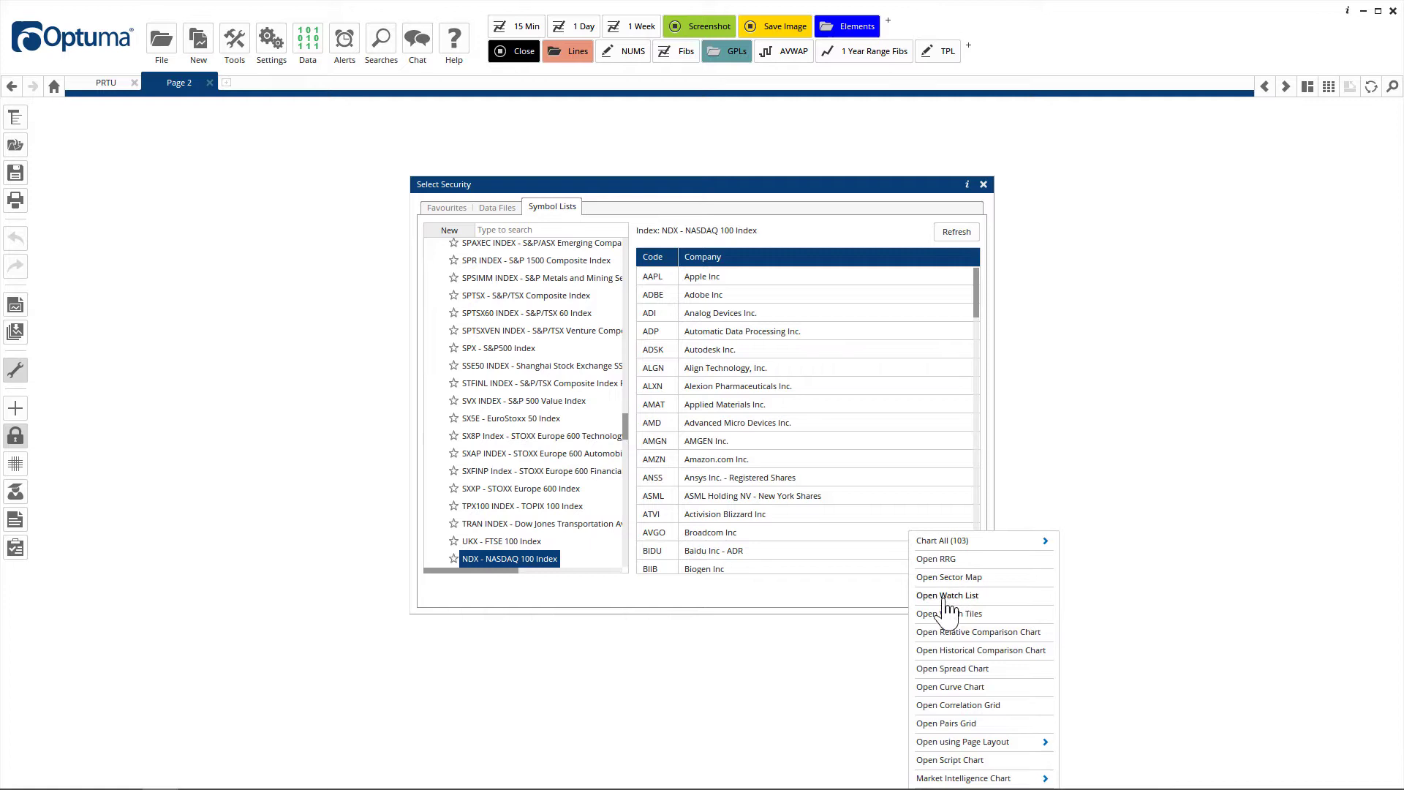
click(946, 597)
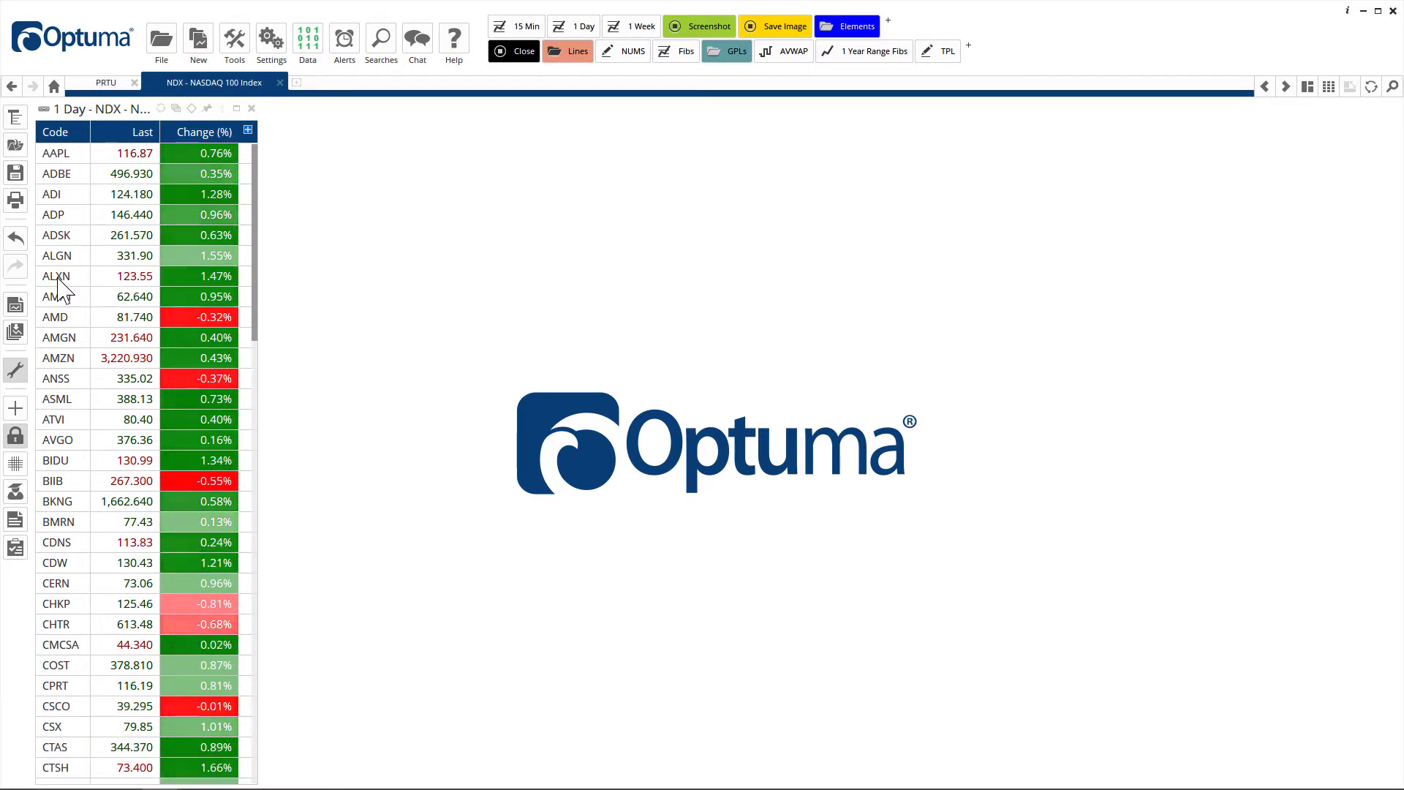
- Chart Alexion Pharmaceuticals (ALXN) from the watch list and set its Chart Header to BBG Data
click(58, 280)
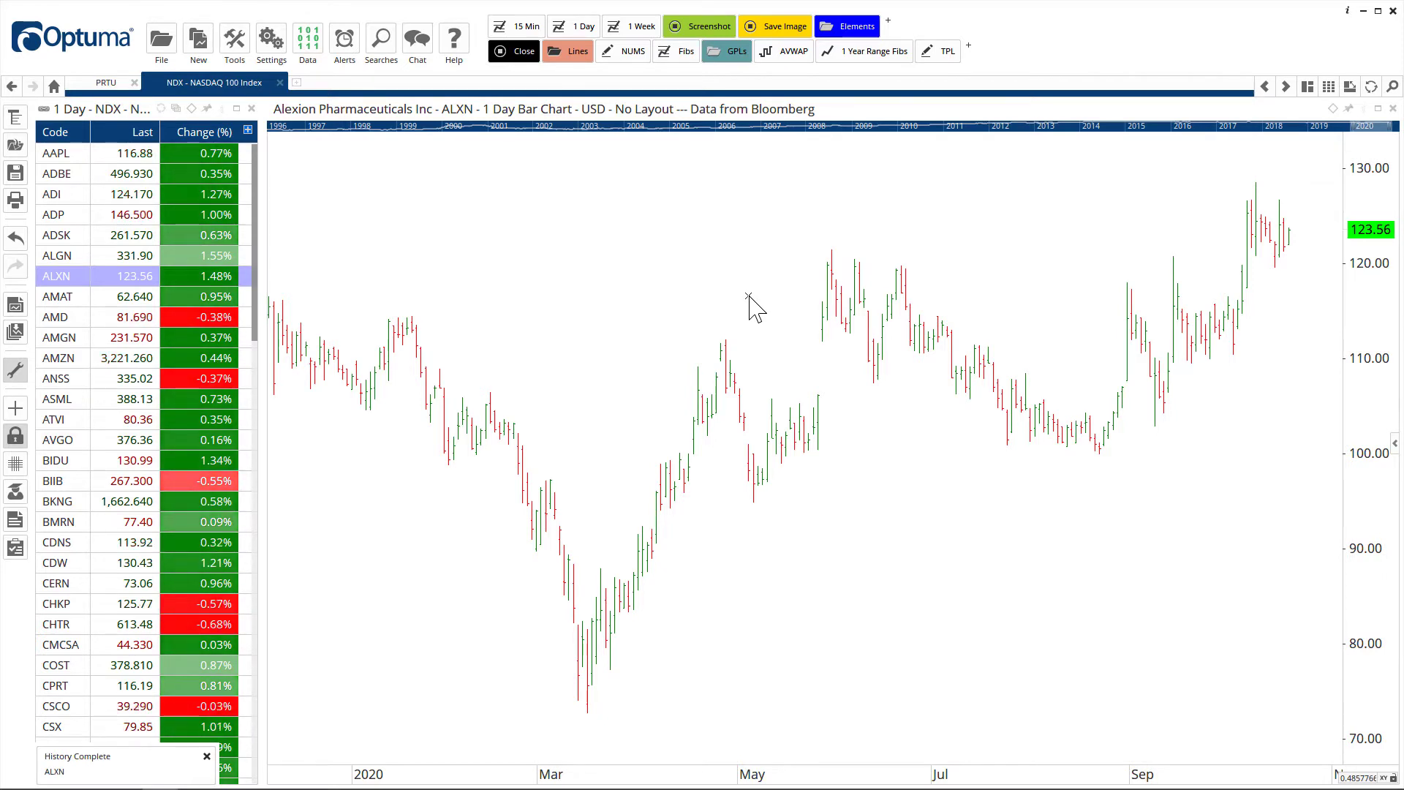
right_click(667, 287)
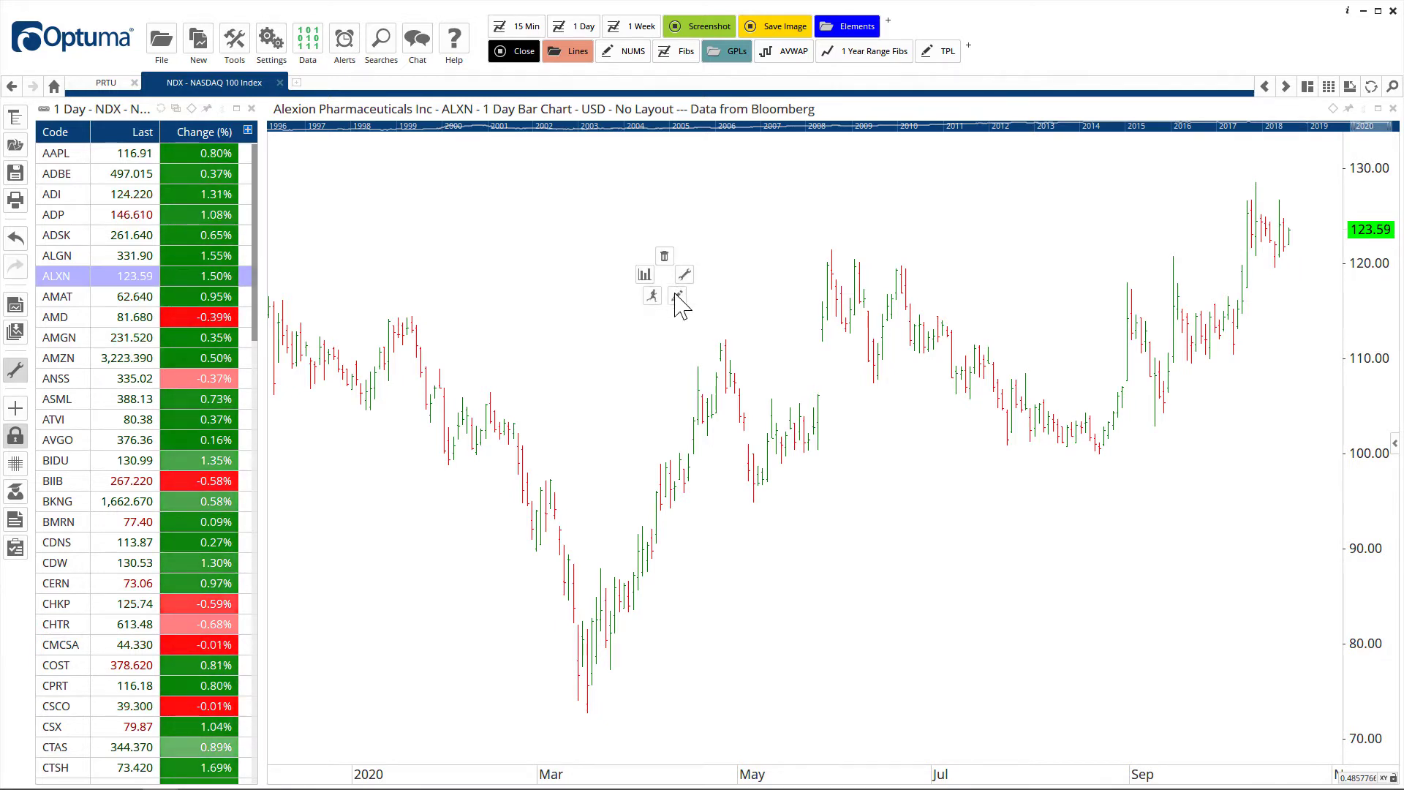
mouse_move(678, 297)
click(860, 338)
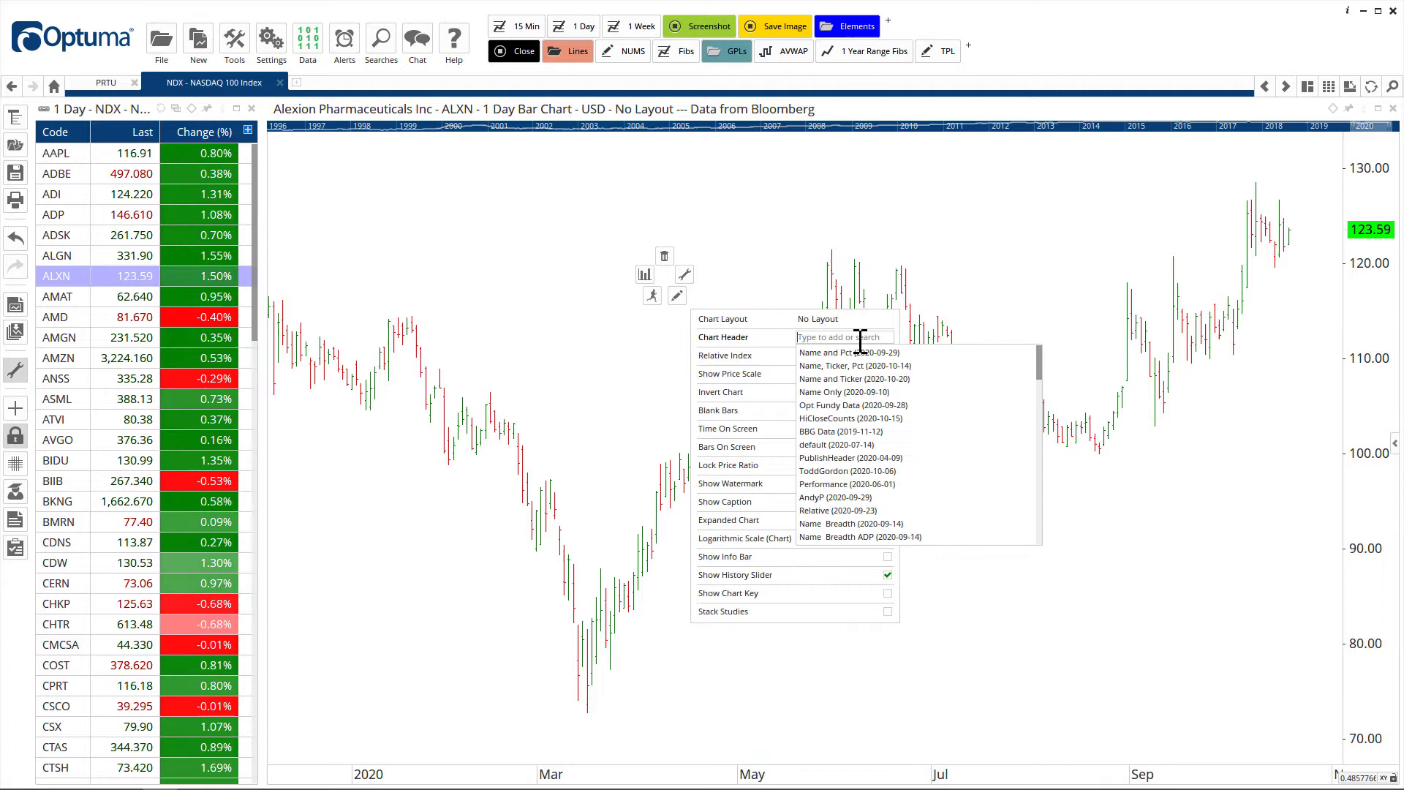
click(831, 433)
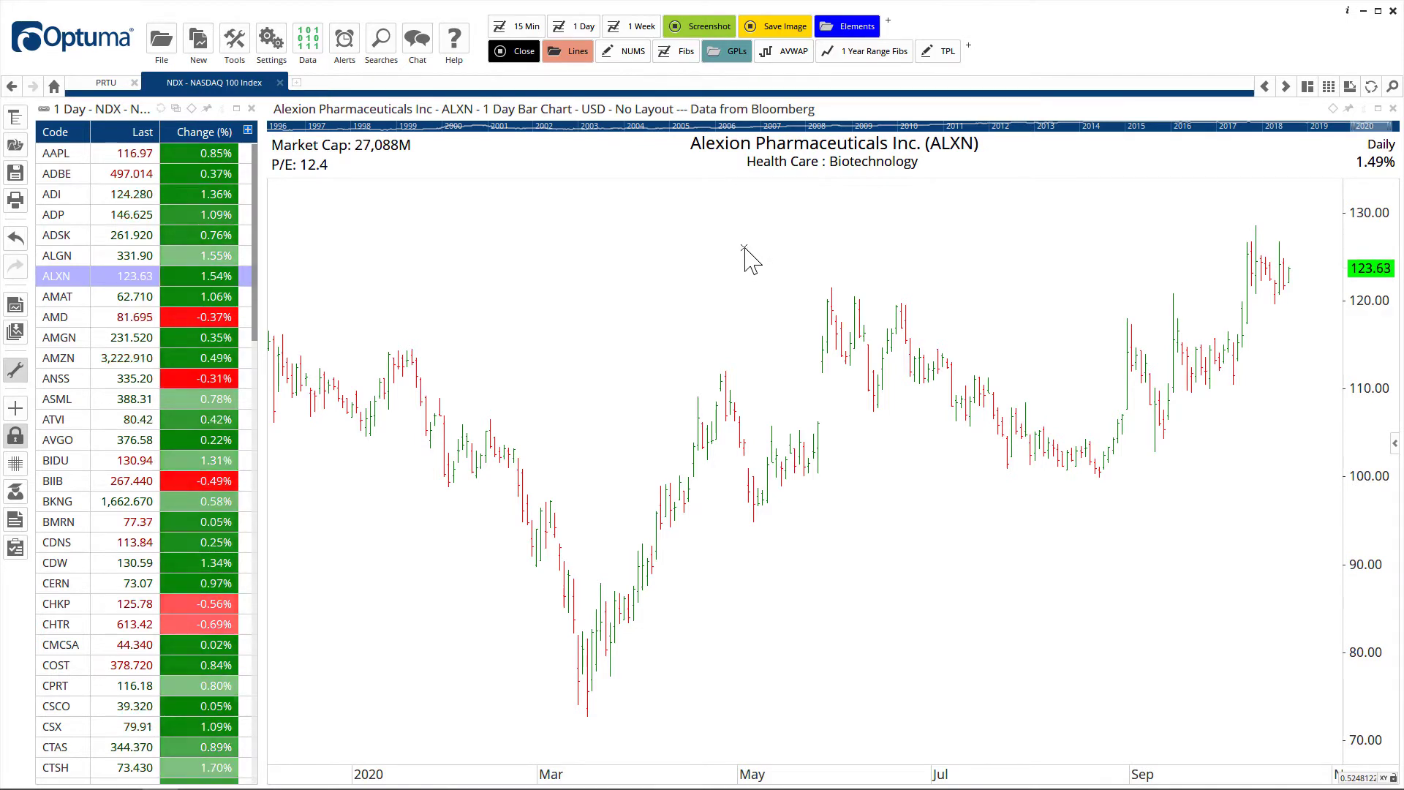
- Add the Earnings (EARNINGS) tool to the ALXN chart to show earnings markers
click(715, 300)
click(729, 291)
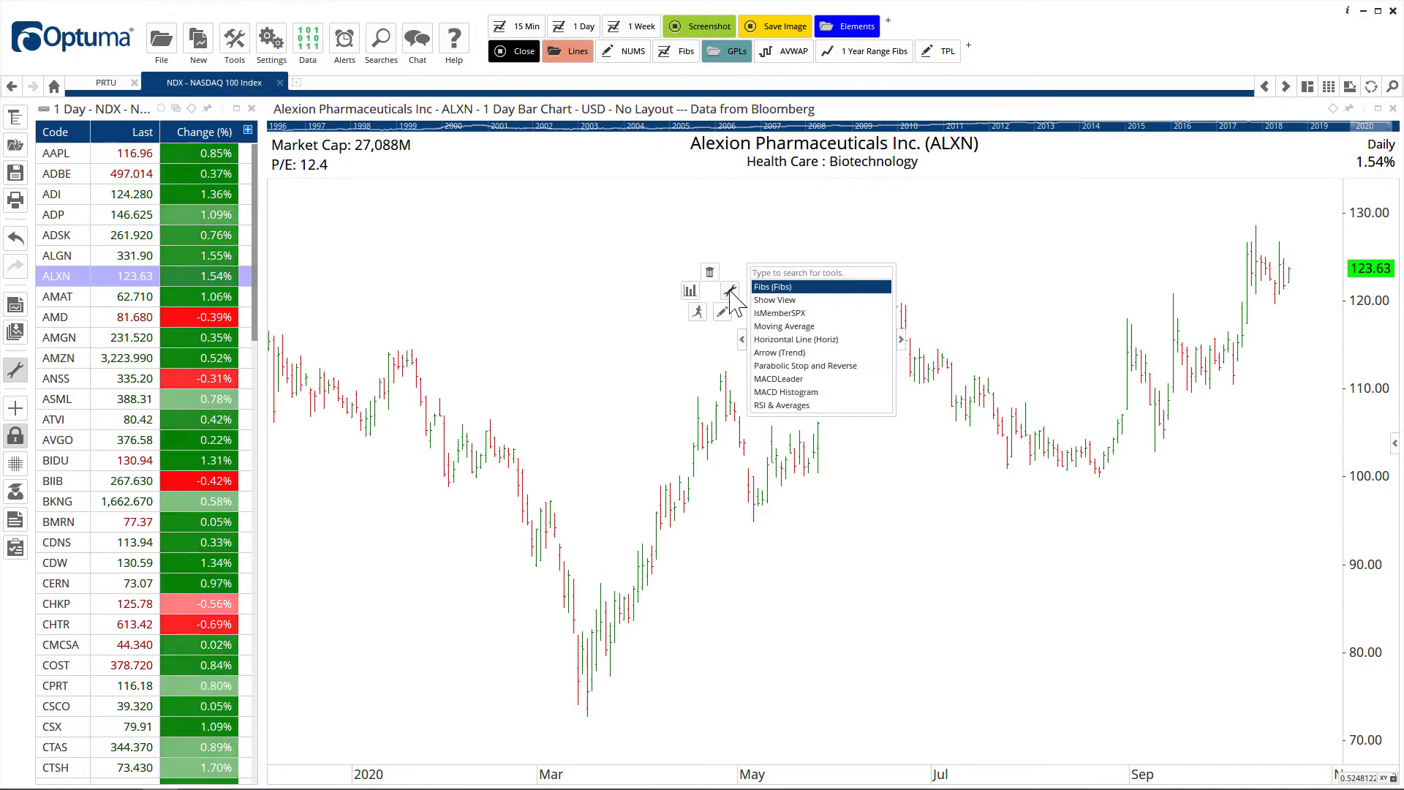
text(earni)
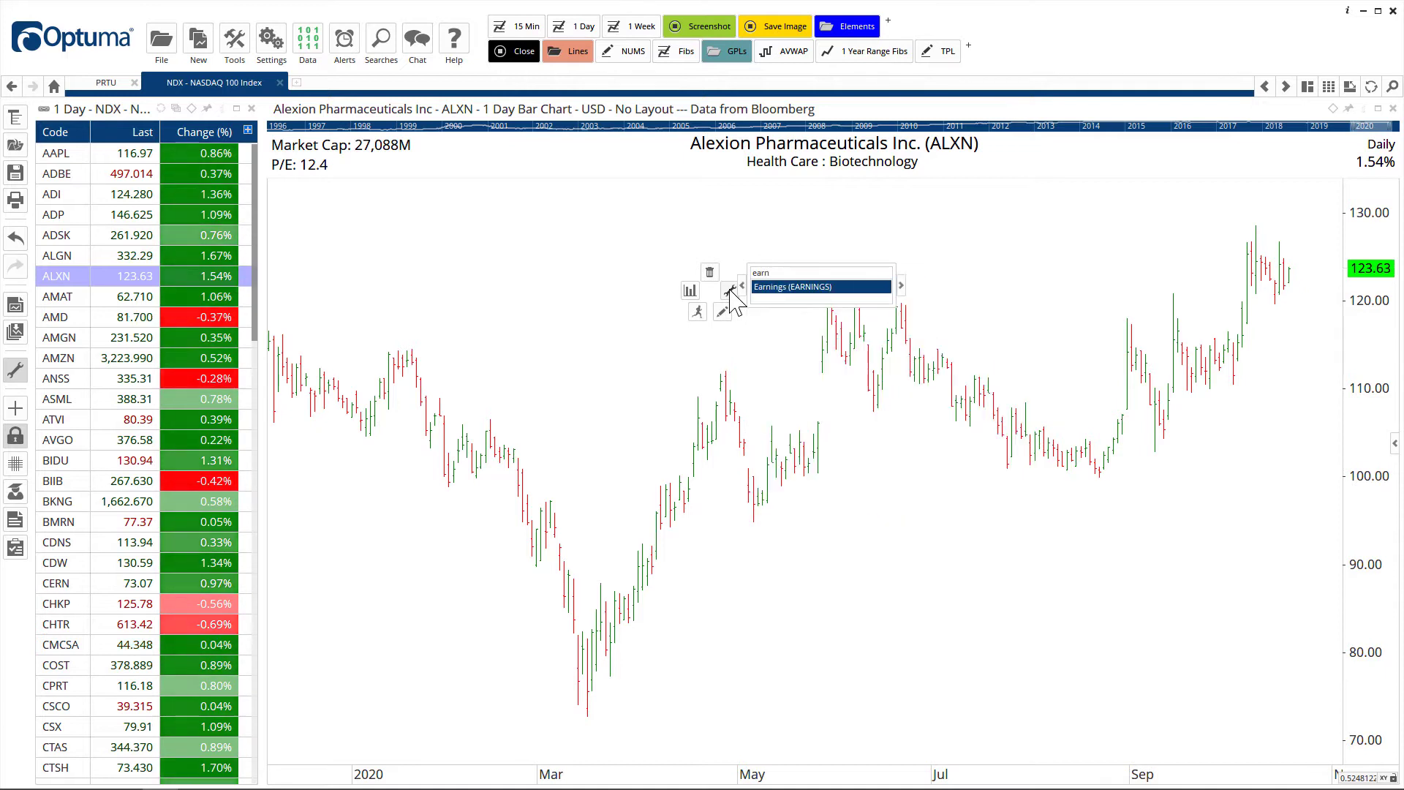
click(799, 292)
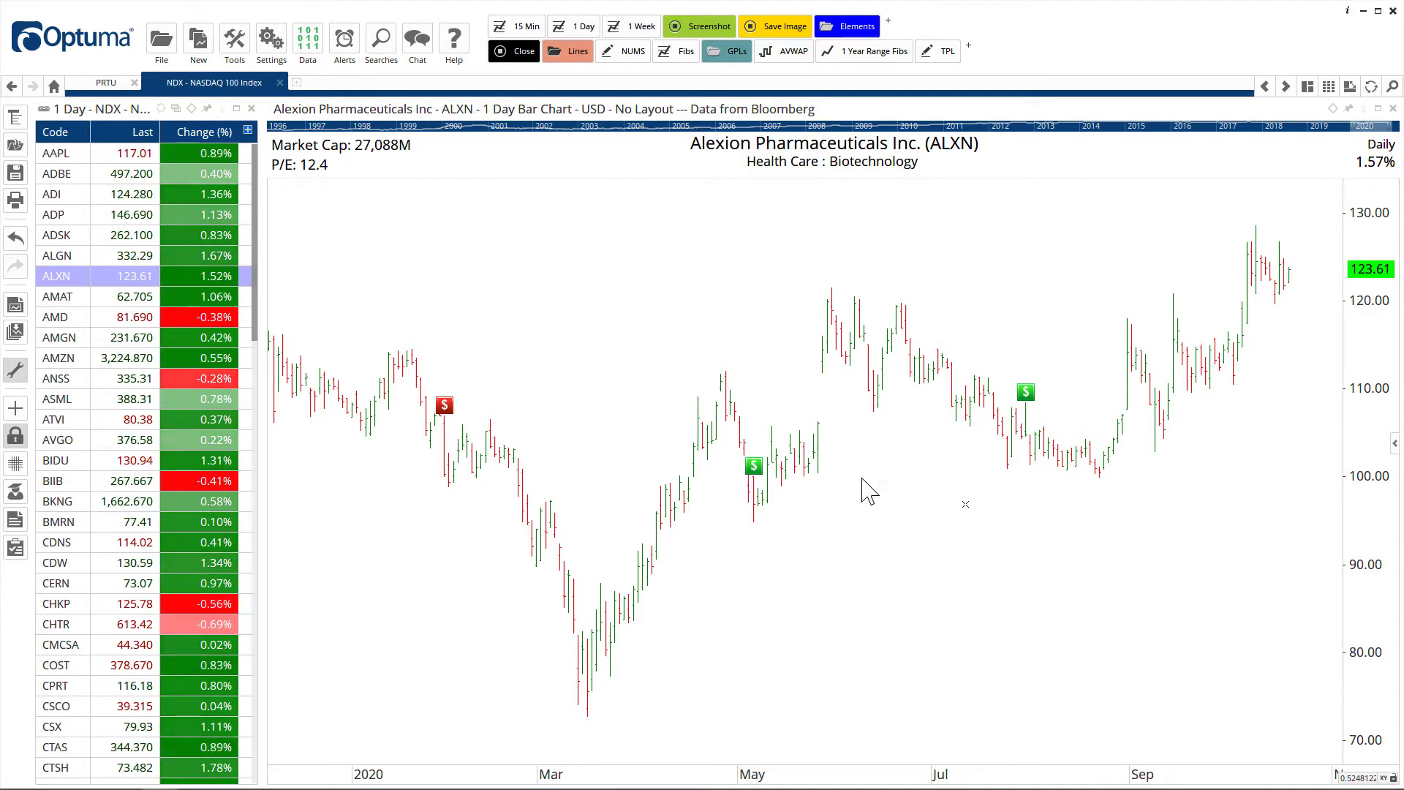
mouse_move(447, 409)
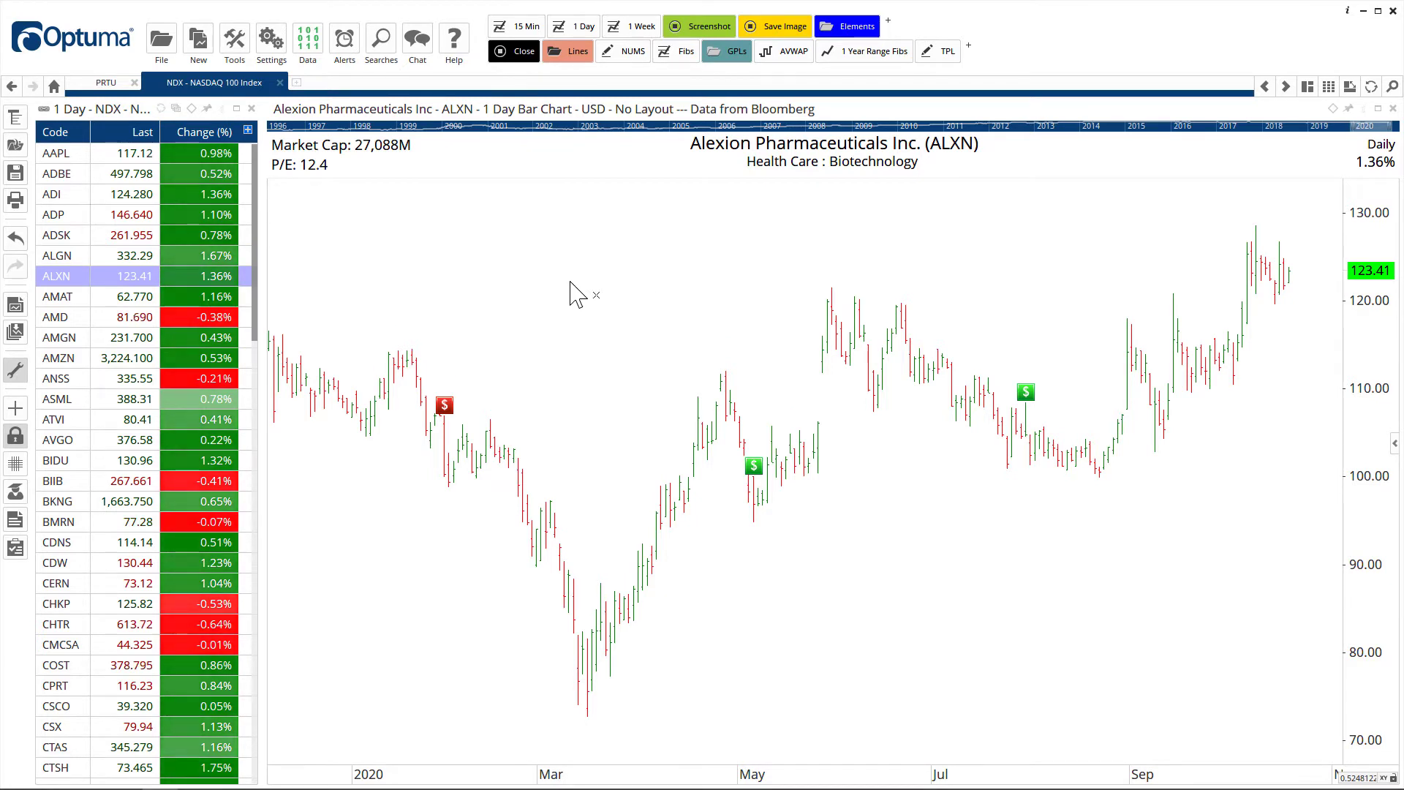
- Add a New Bloomberg field in External Data Fields, check Short Interest (SHORT_INT), and close it
click(314, 55)
click(339, 139)
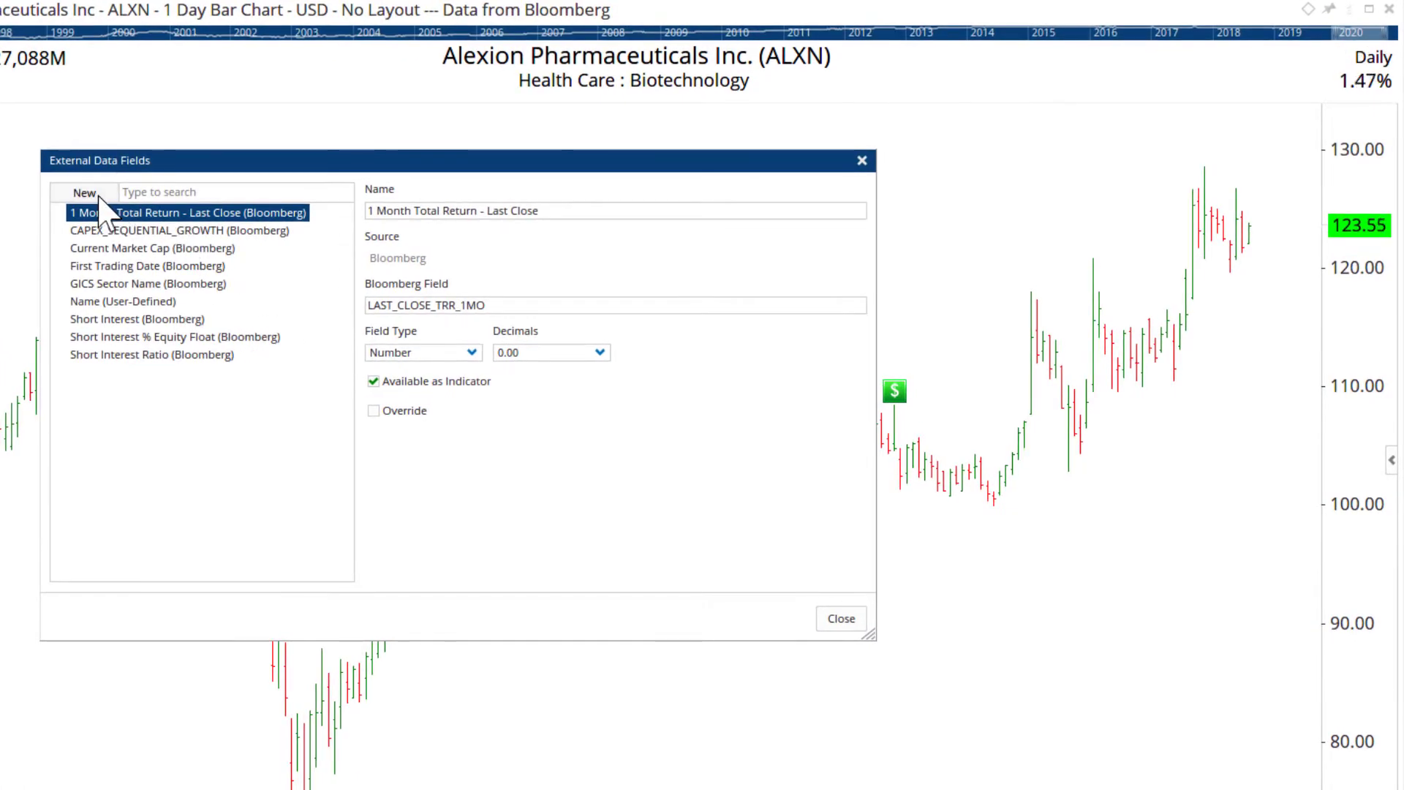
click(98, 195)
click(101, 215)
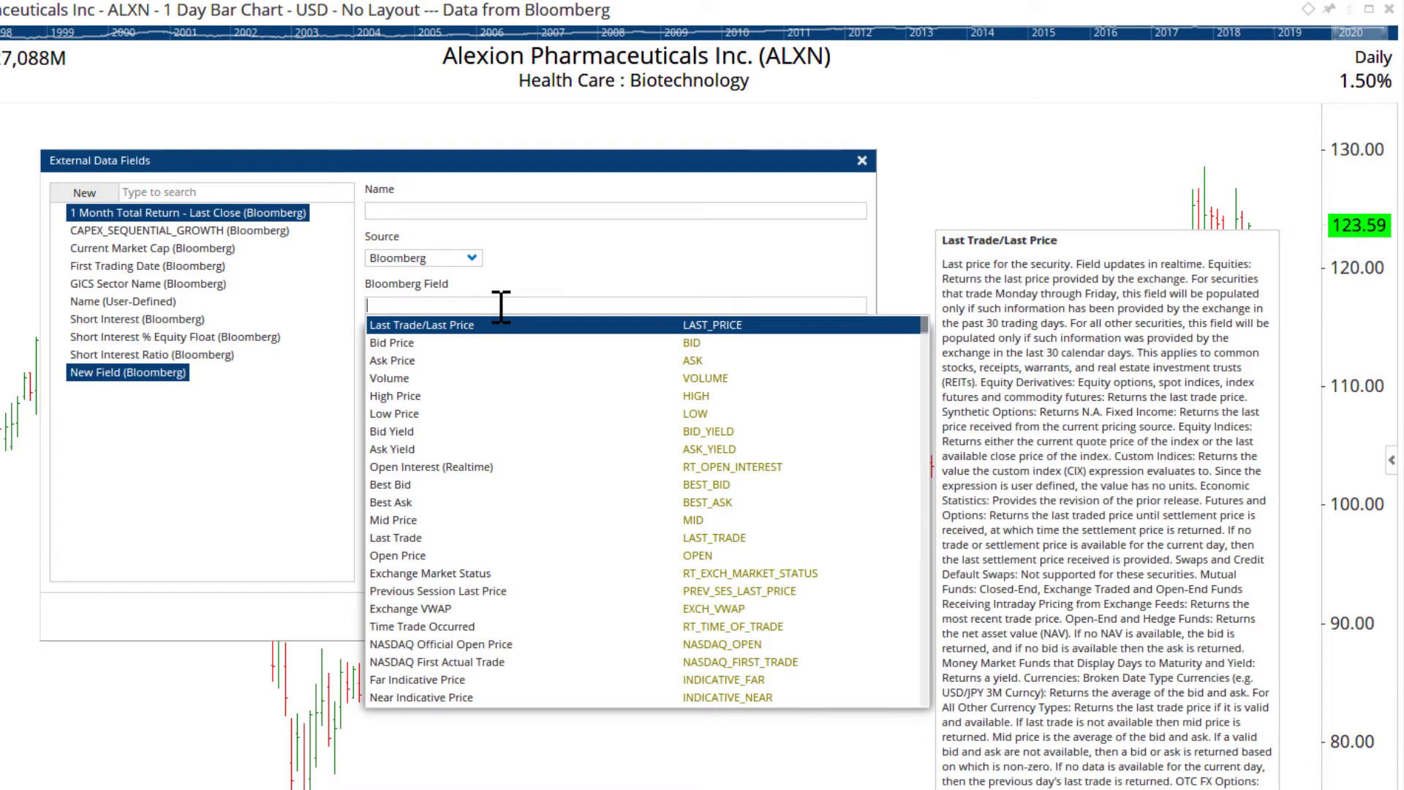
click(111, 321)
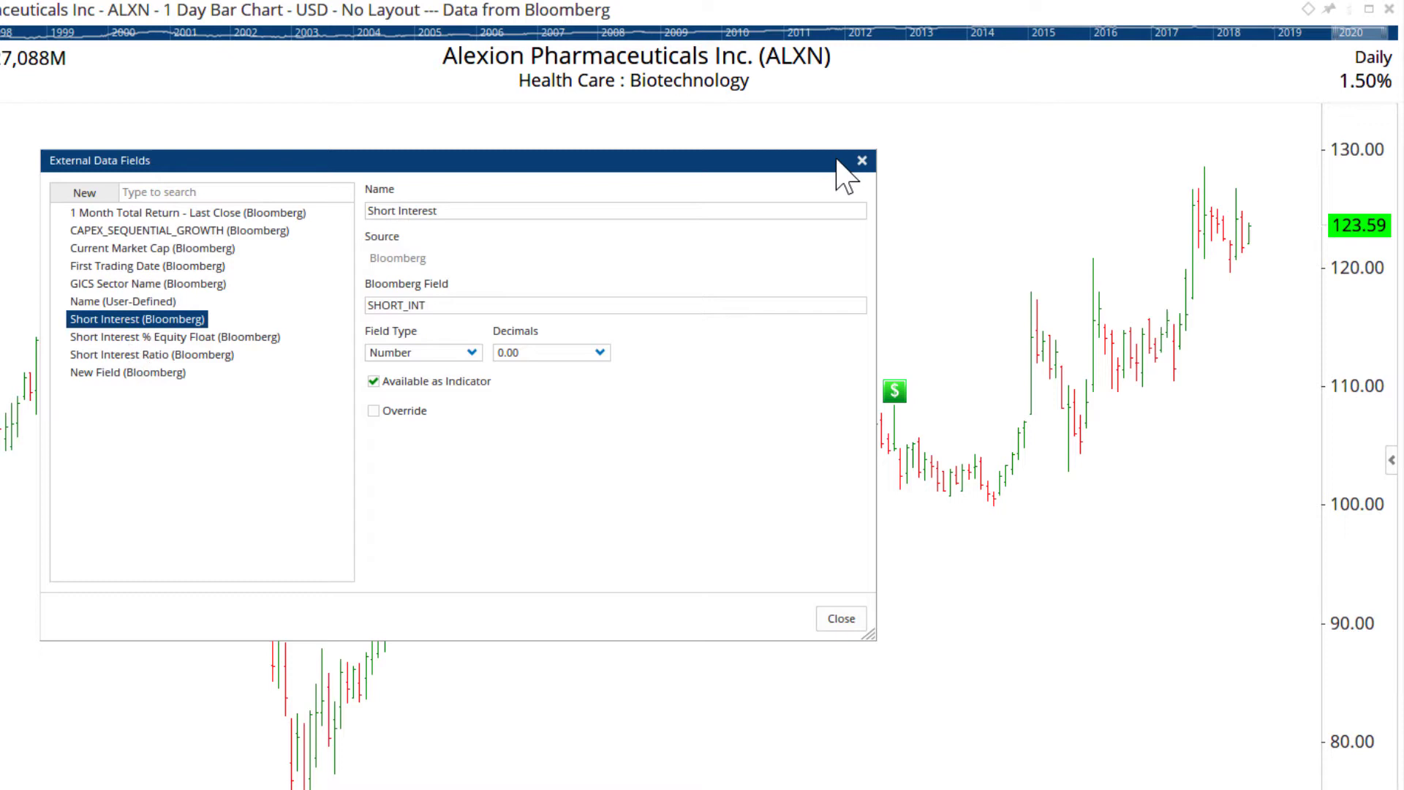
click(862, 161)
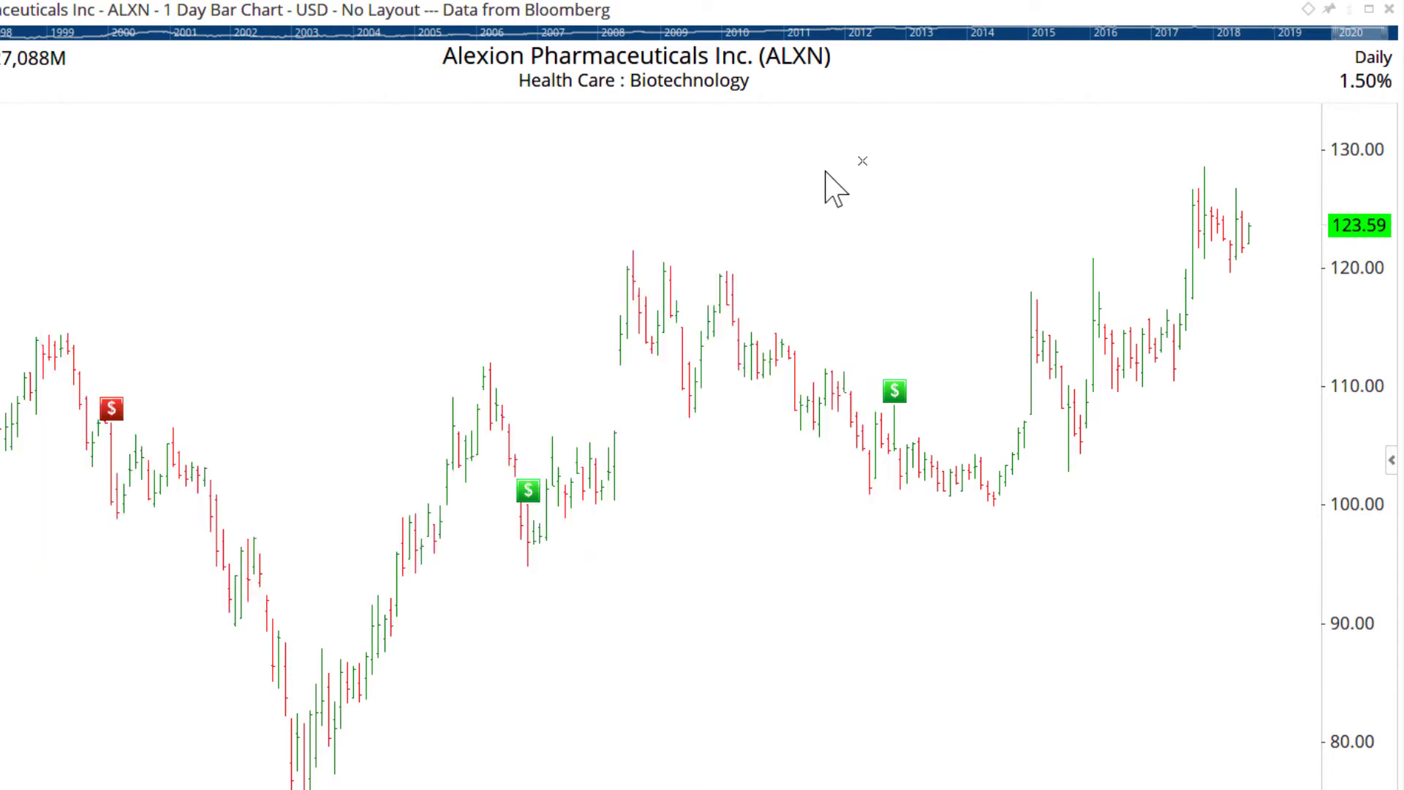
- Add a Short Interest panel under the ALXN chart, then switch the chart to AMAT
right_click(468, 300)
click(492, 291)
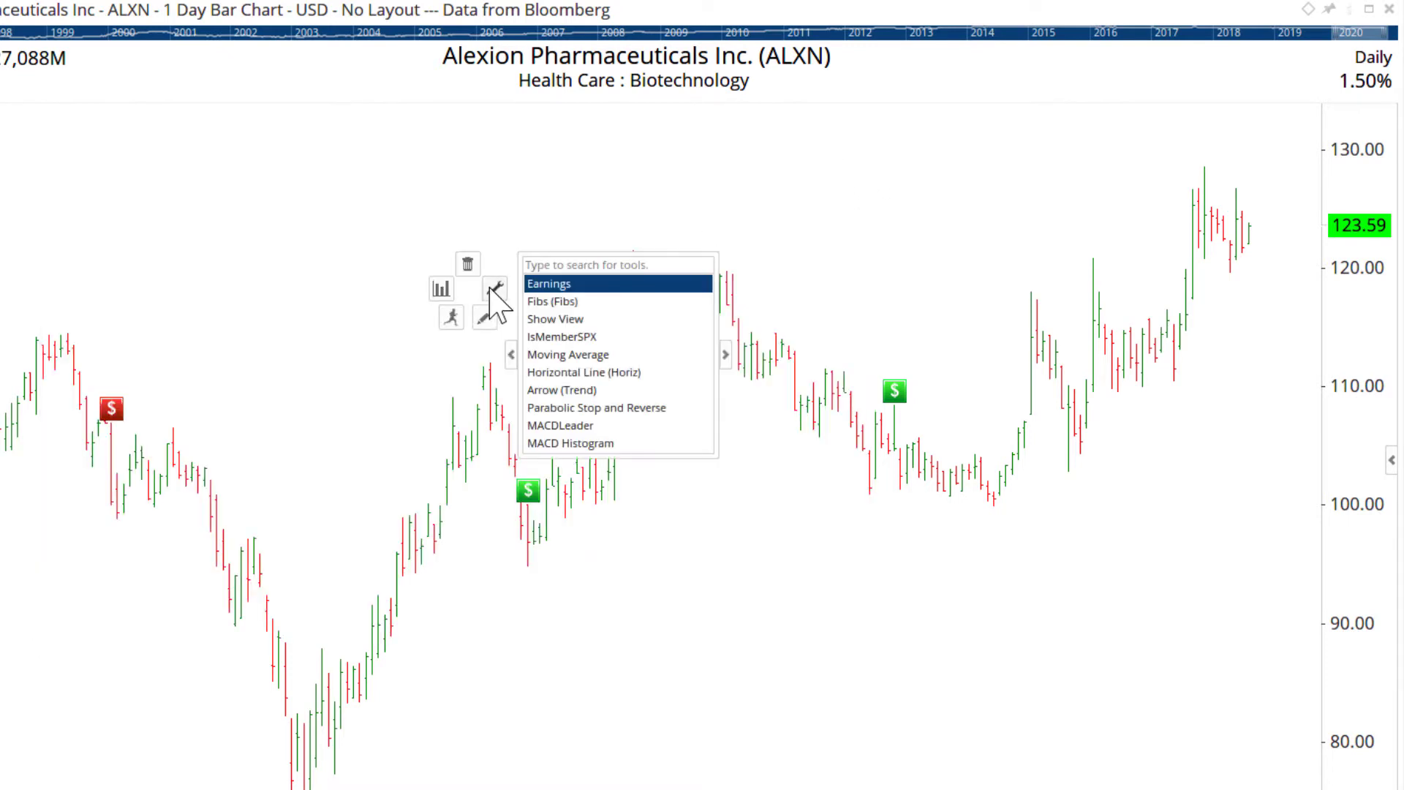
text(short)
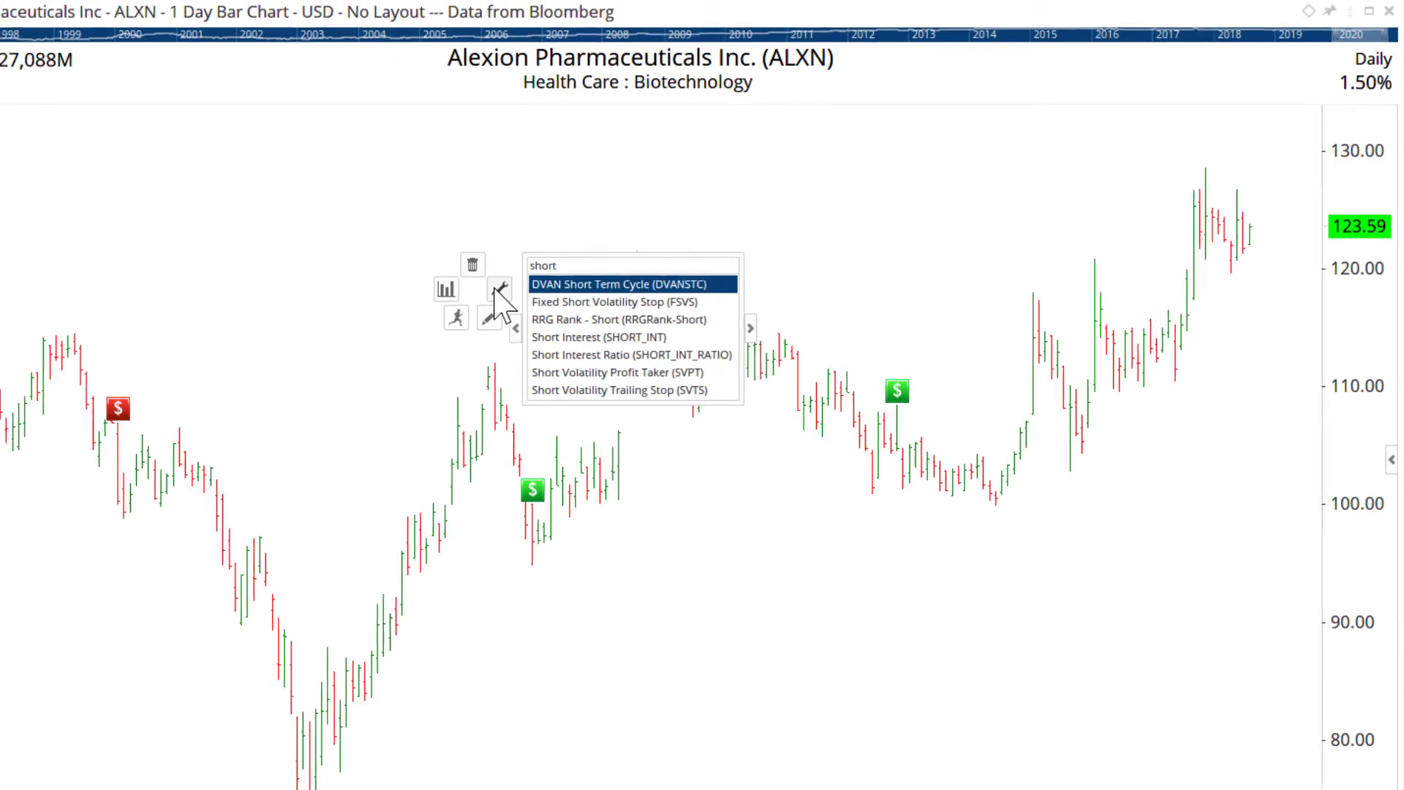
click(598, 337)
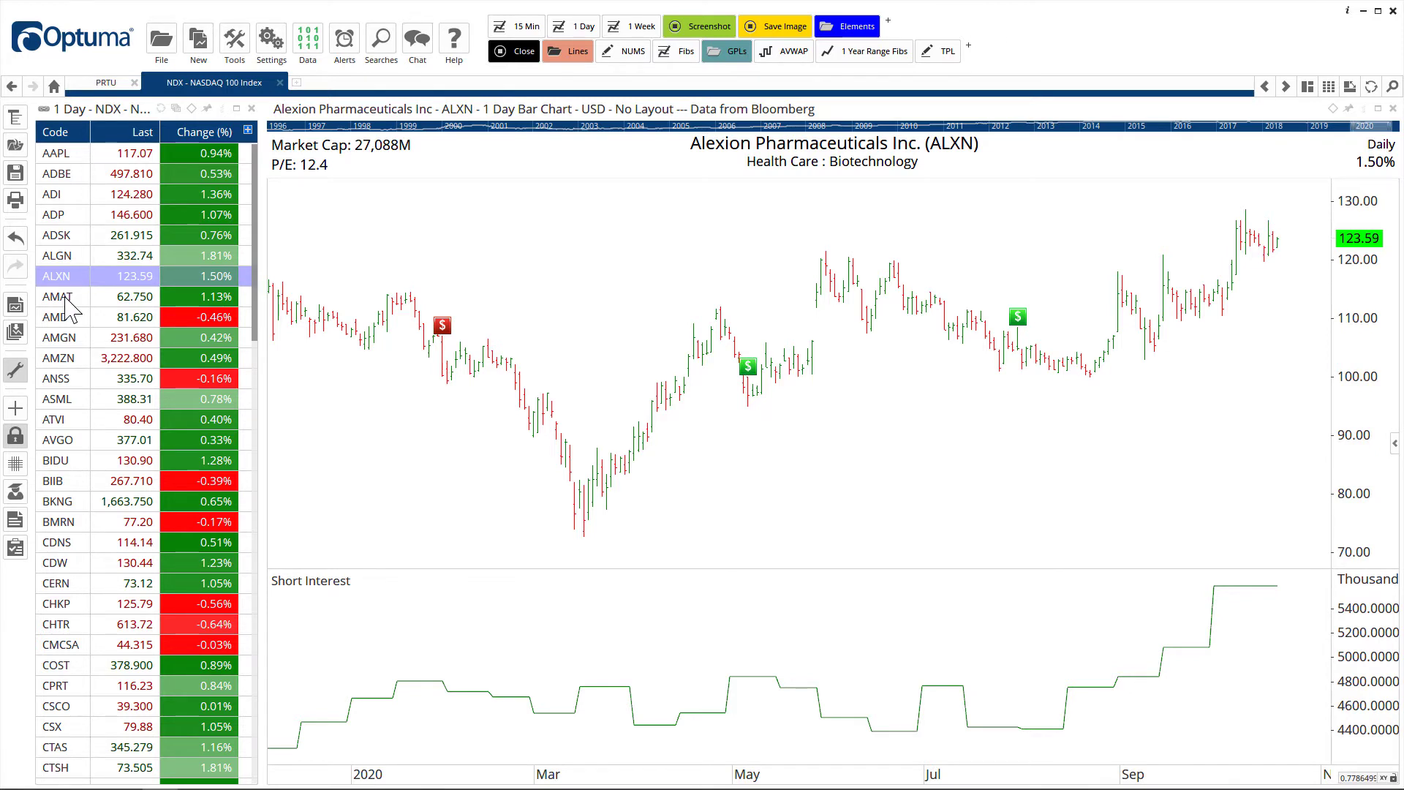
click(67, 303)
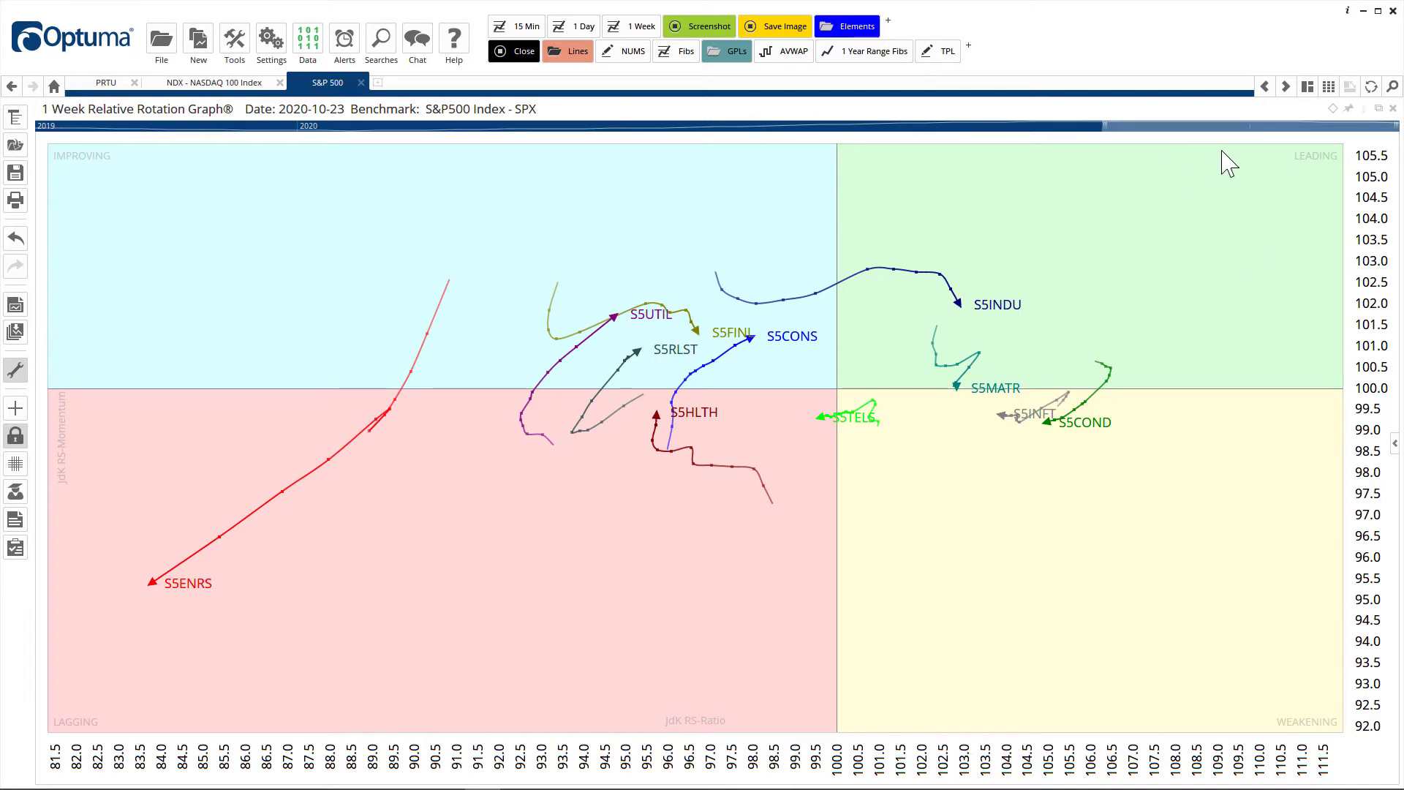
- Step the sector tails back in time and read S5INDU's values: ratio 102.9, momentum 102.0
drag(1230, 125, 1292, 138)
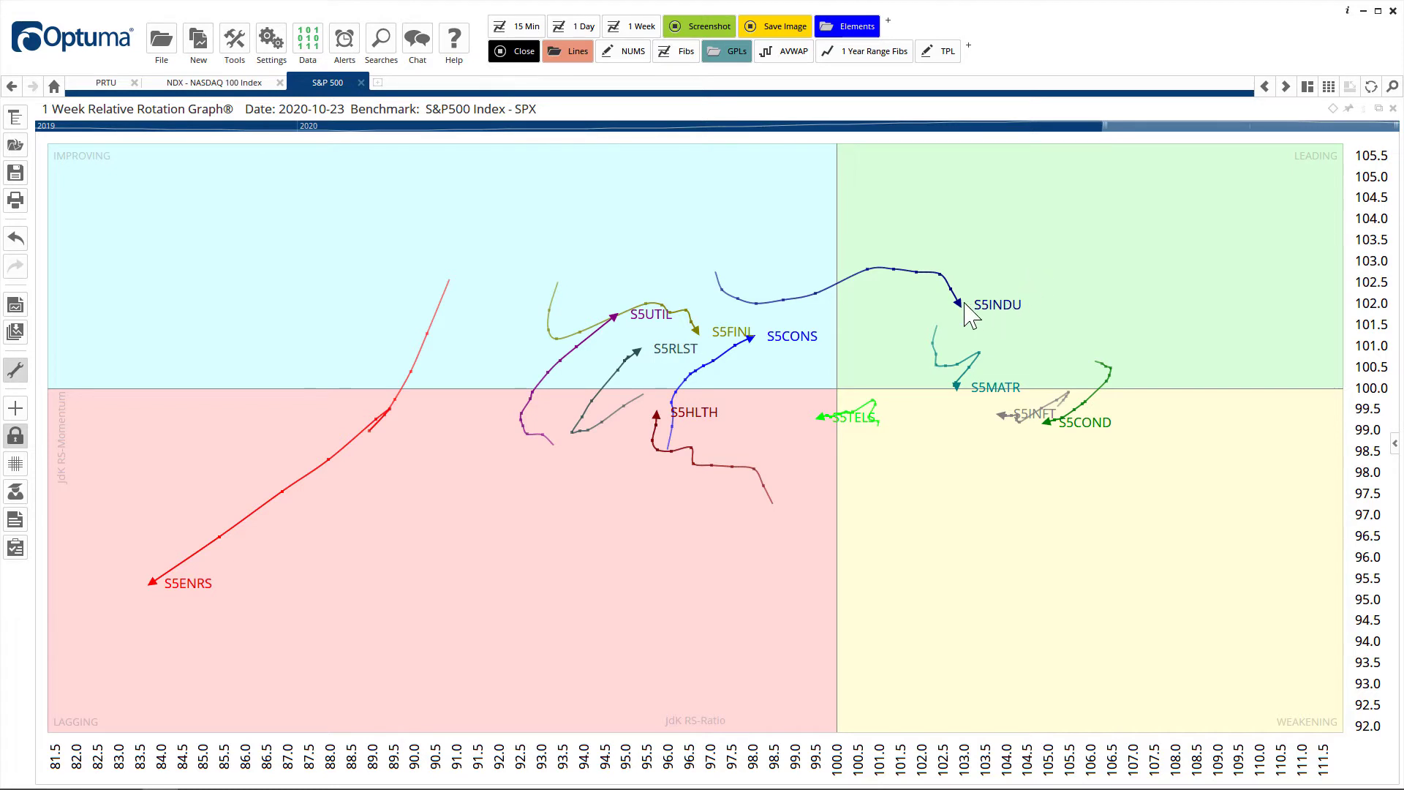
mouse_move(957, 307)
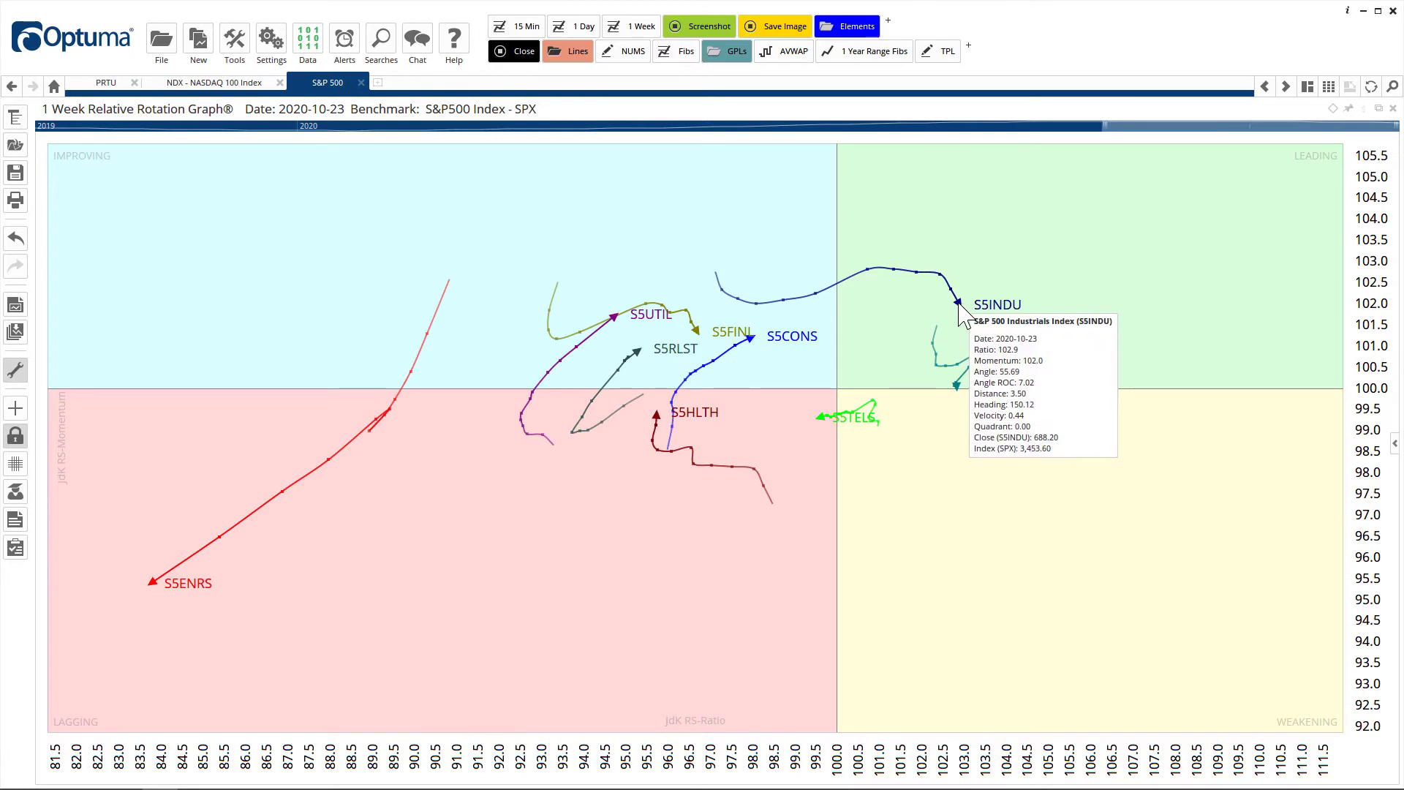
- Display the Industrials sector's industries on the RRG and bring up actions for the S5AIRFX tail
right_click(960, 306)
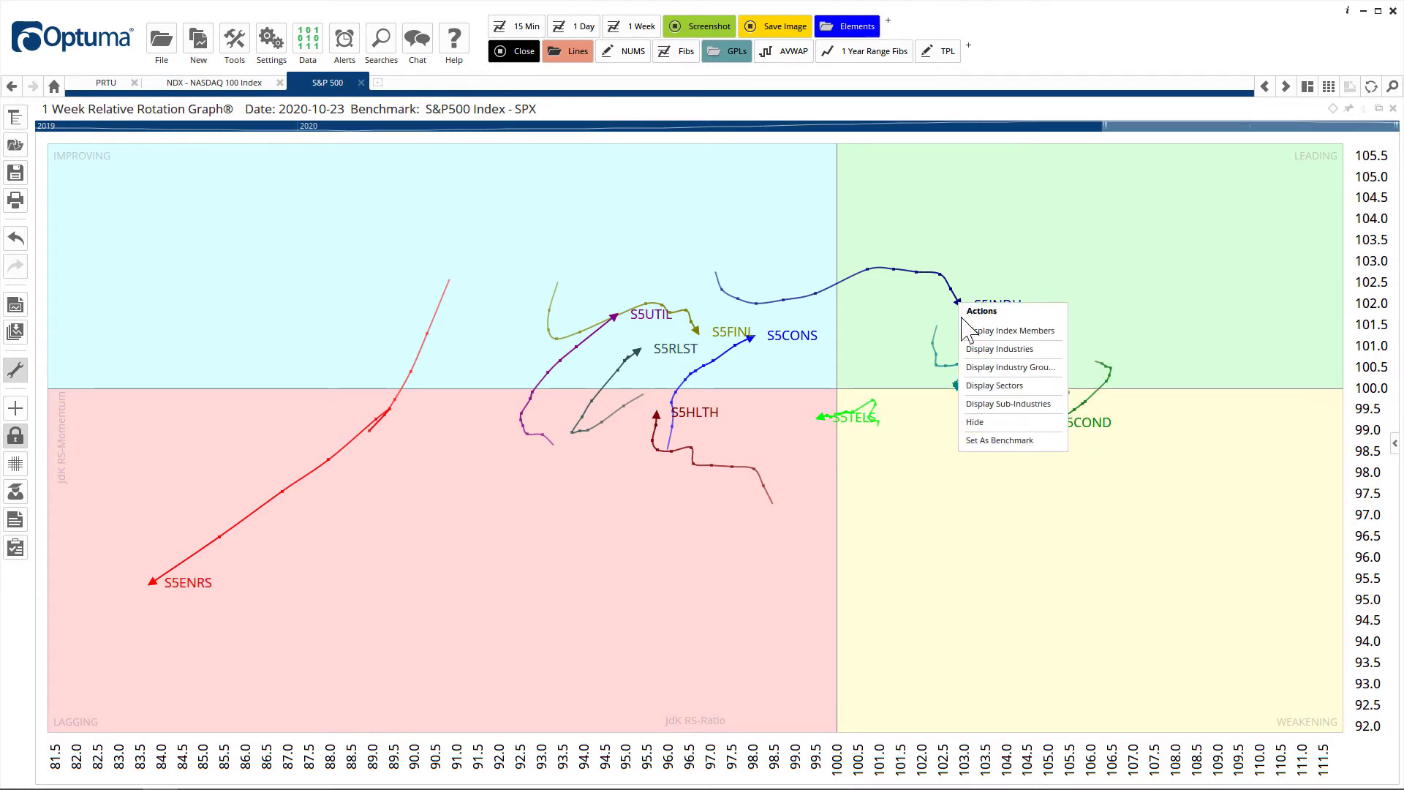
click(996, 350)
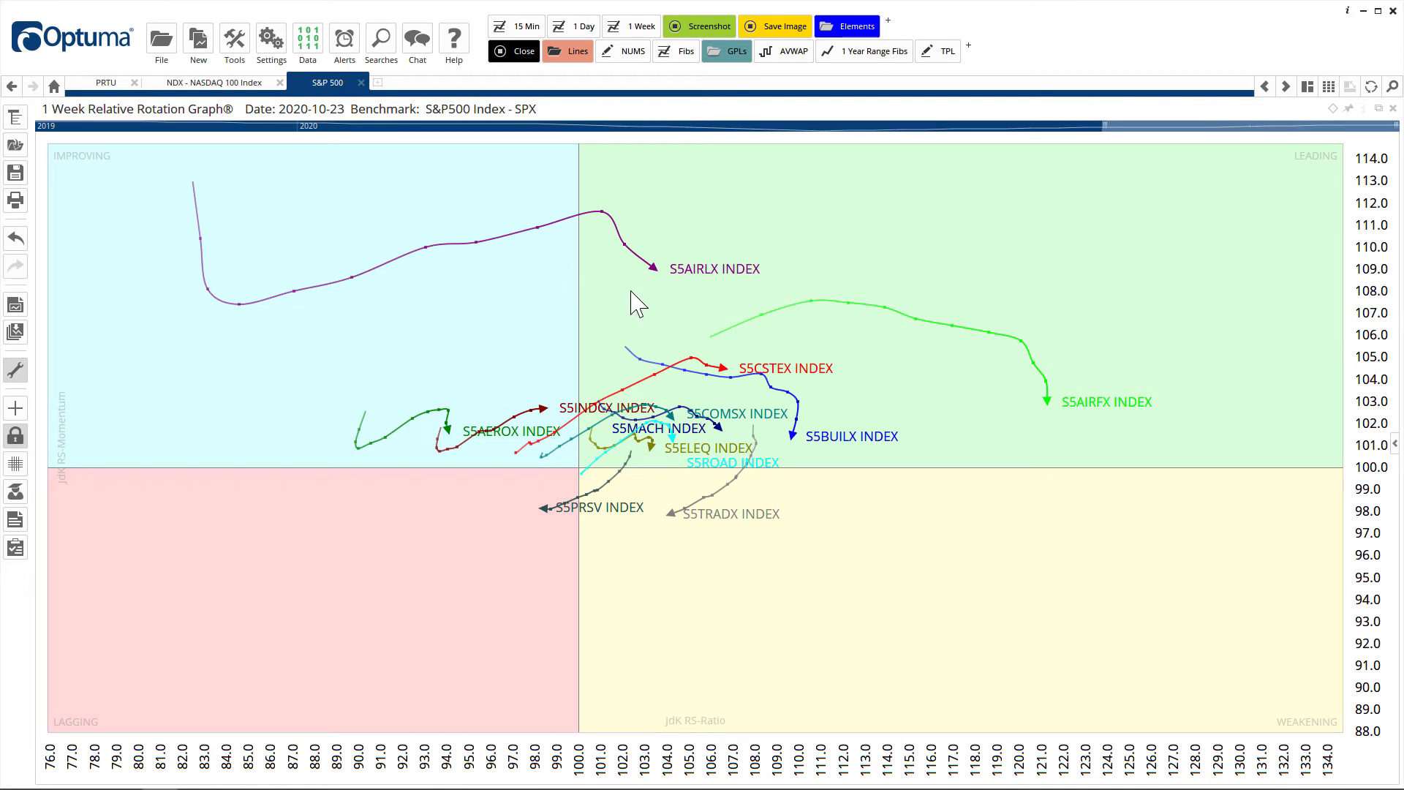
mouse_move(1050, 413)
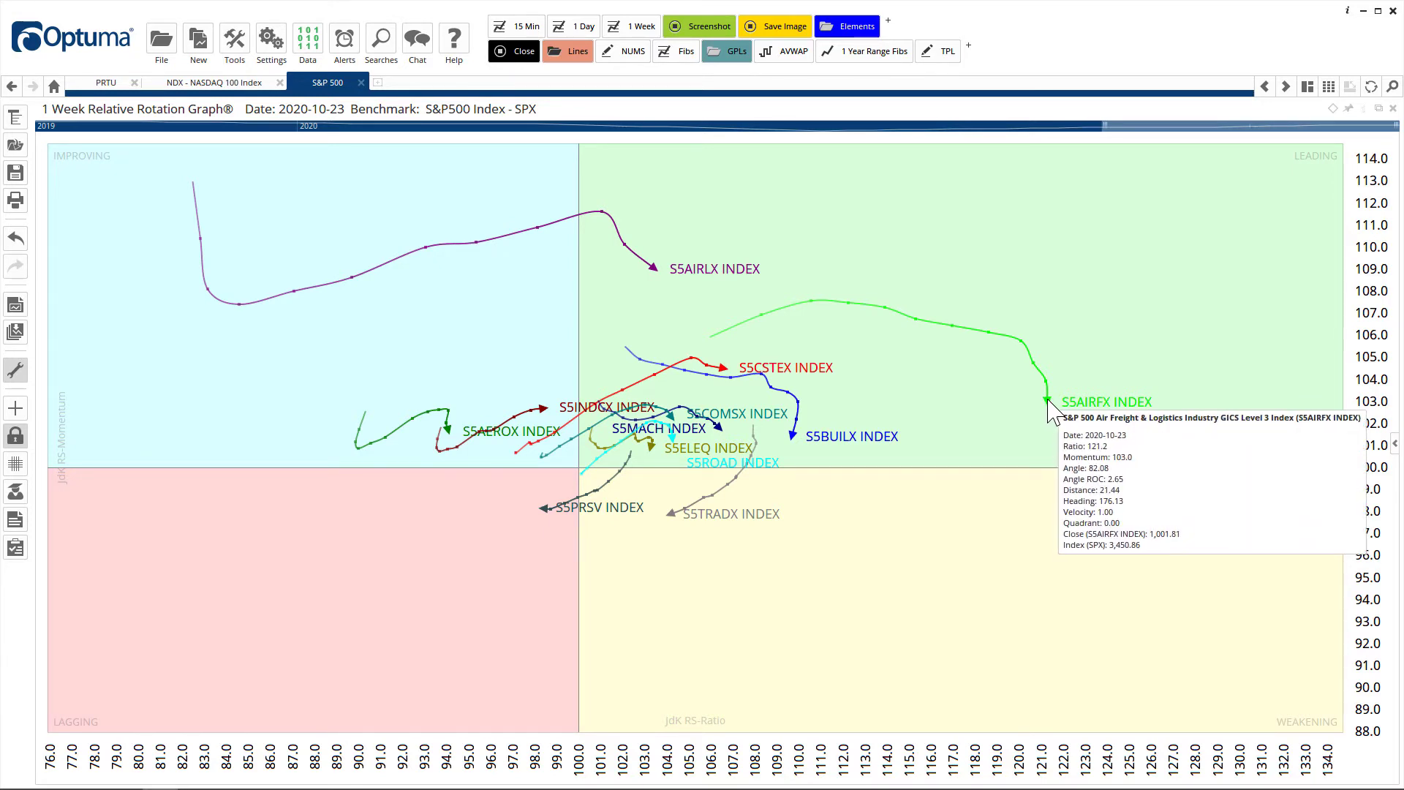
right_click(1050, 404)
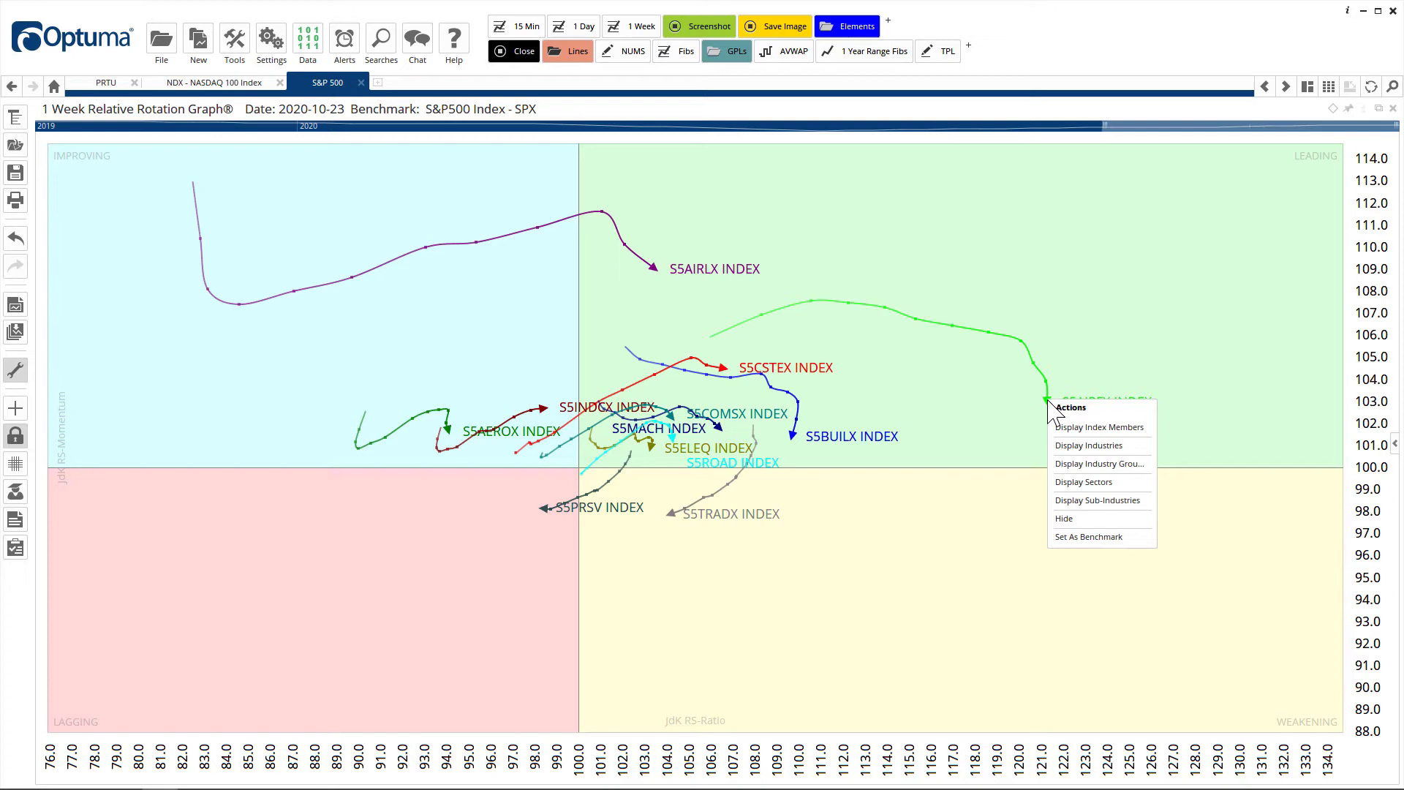
- Display S5AIRFX's index members (FDX, UPS, EXPD, CHRW) and inspect the FDX tail
click(1105, 430)
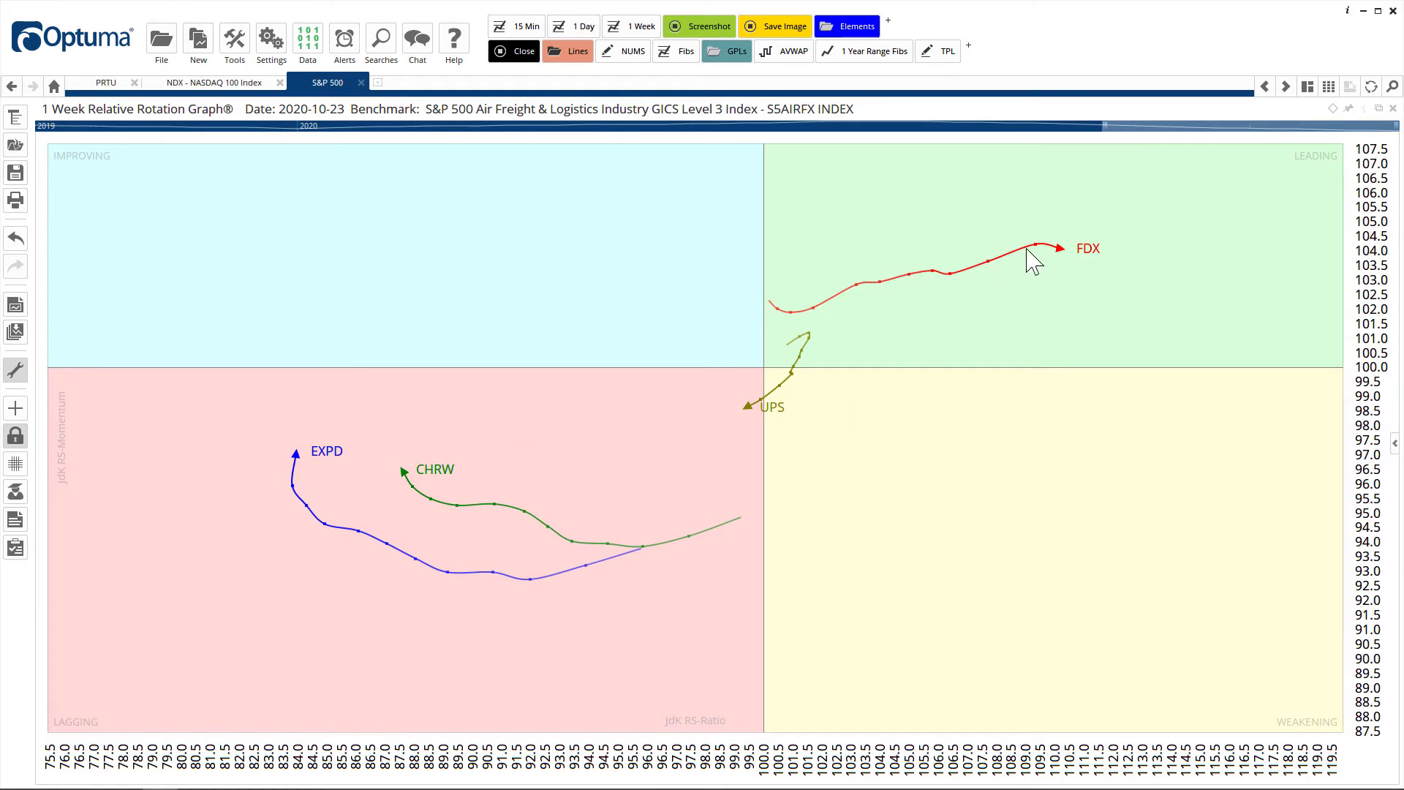
mouse_move(1061, 251)
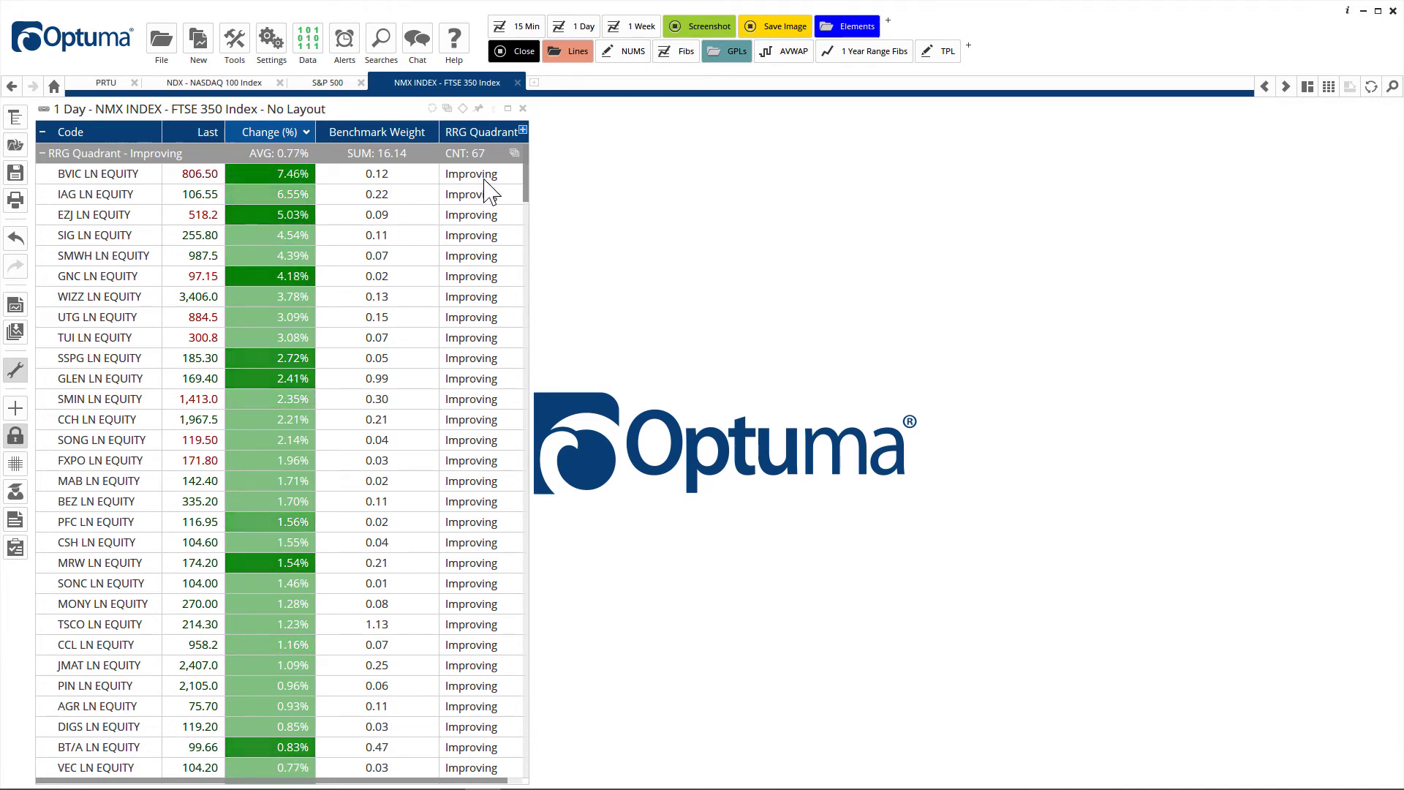
- Collapse the Improving group and expand the Leading group of 169 FTSE 350 stocks
click(42, 132)
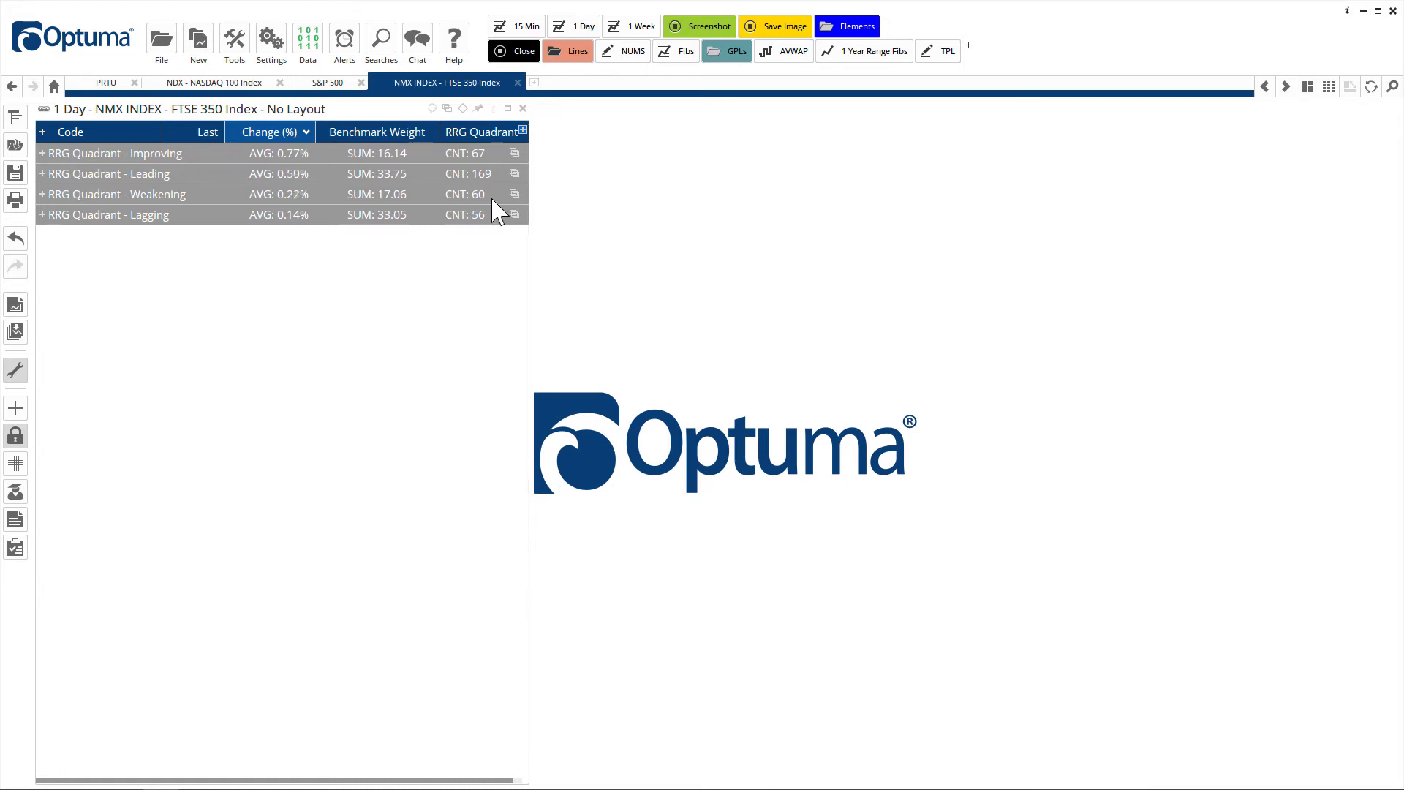
click(41, 175)
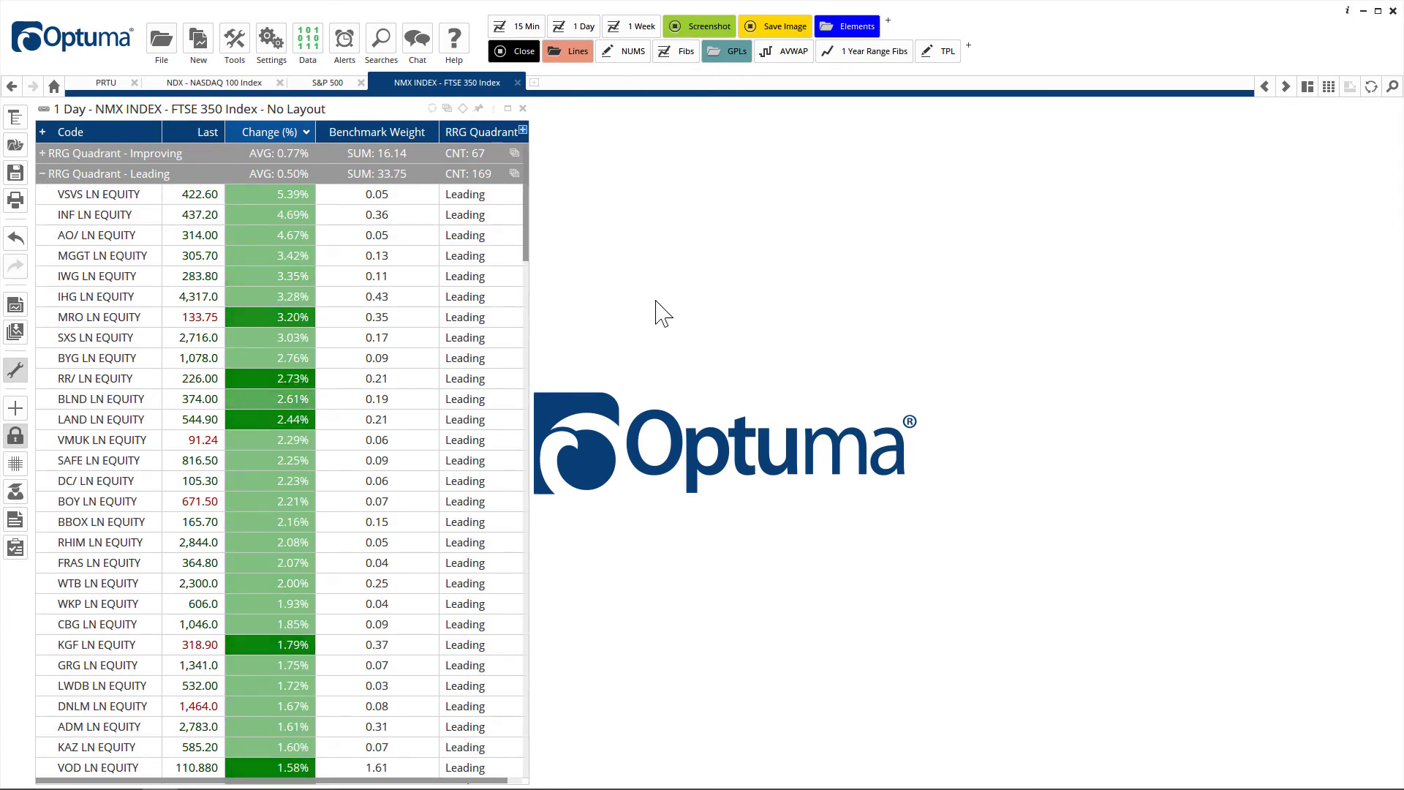
- Plot the Leading group on a 1 Day RRG against UKX and shorten the tails to 4 bars
click(514, 174)
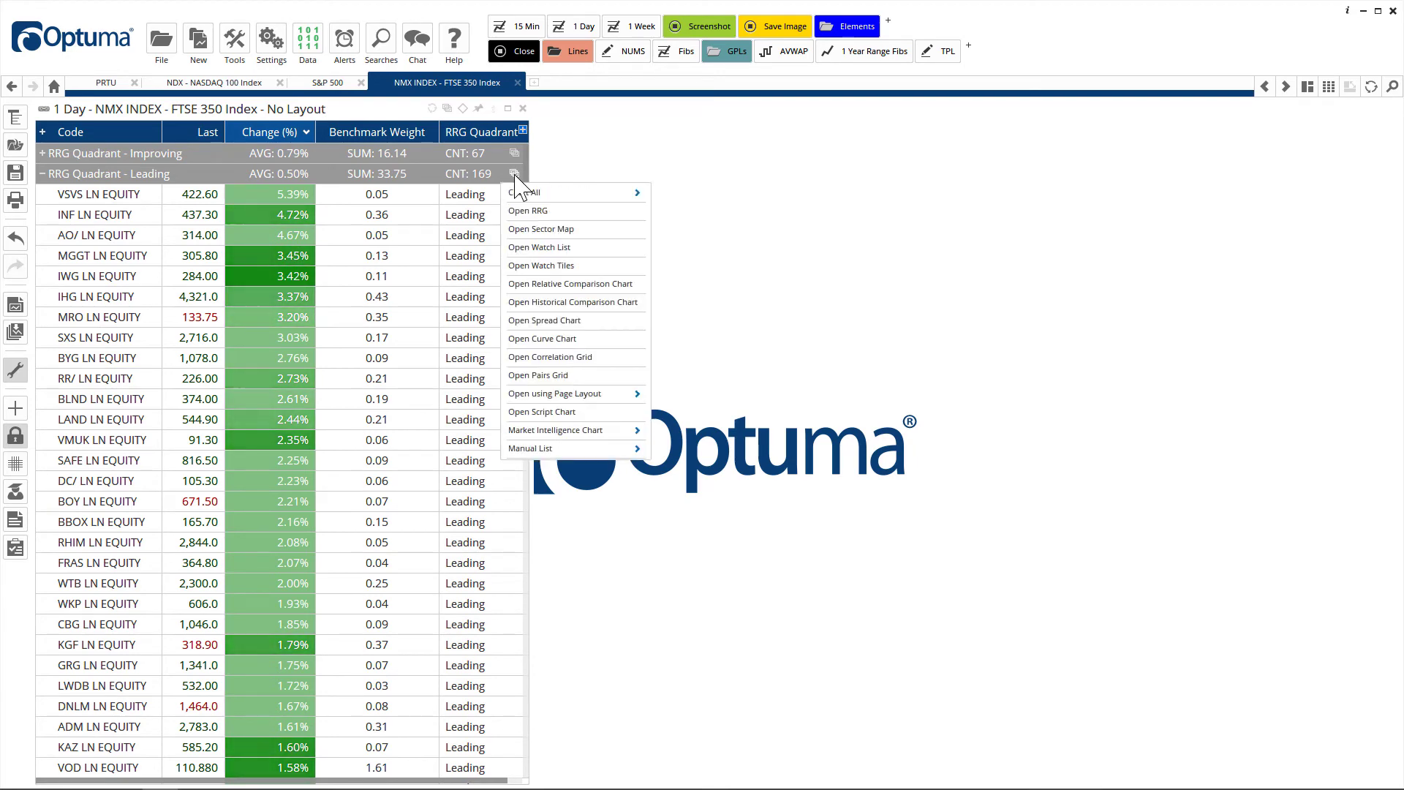
click(532, 212)
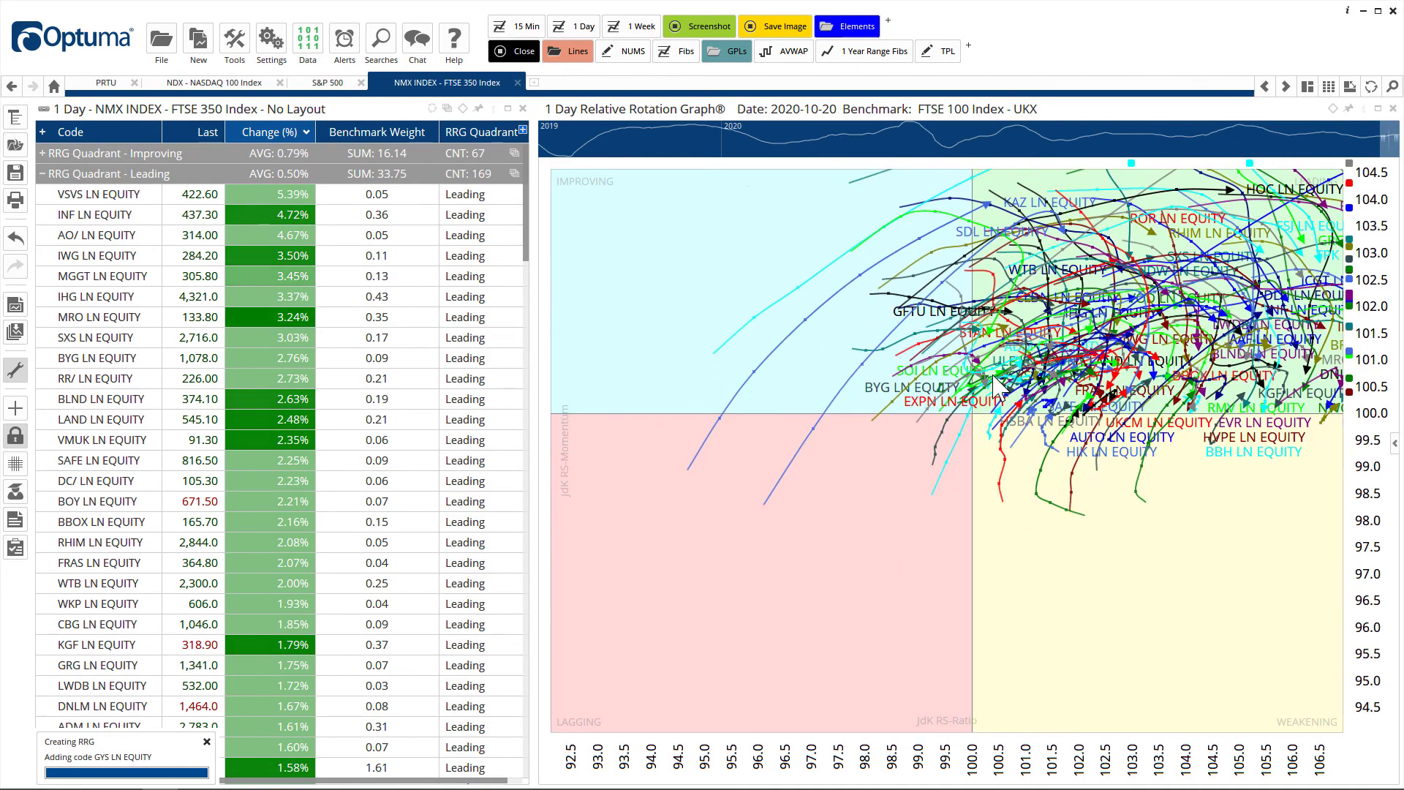
mouse_move(835, 380)
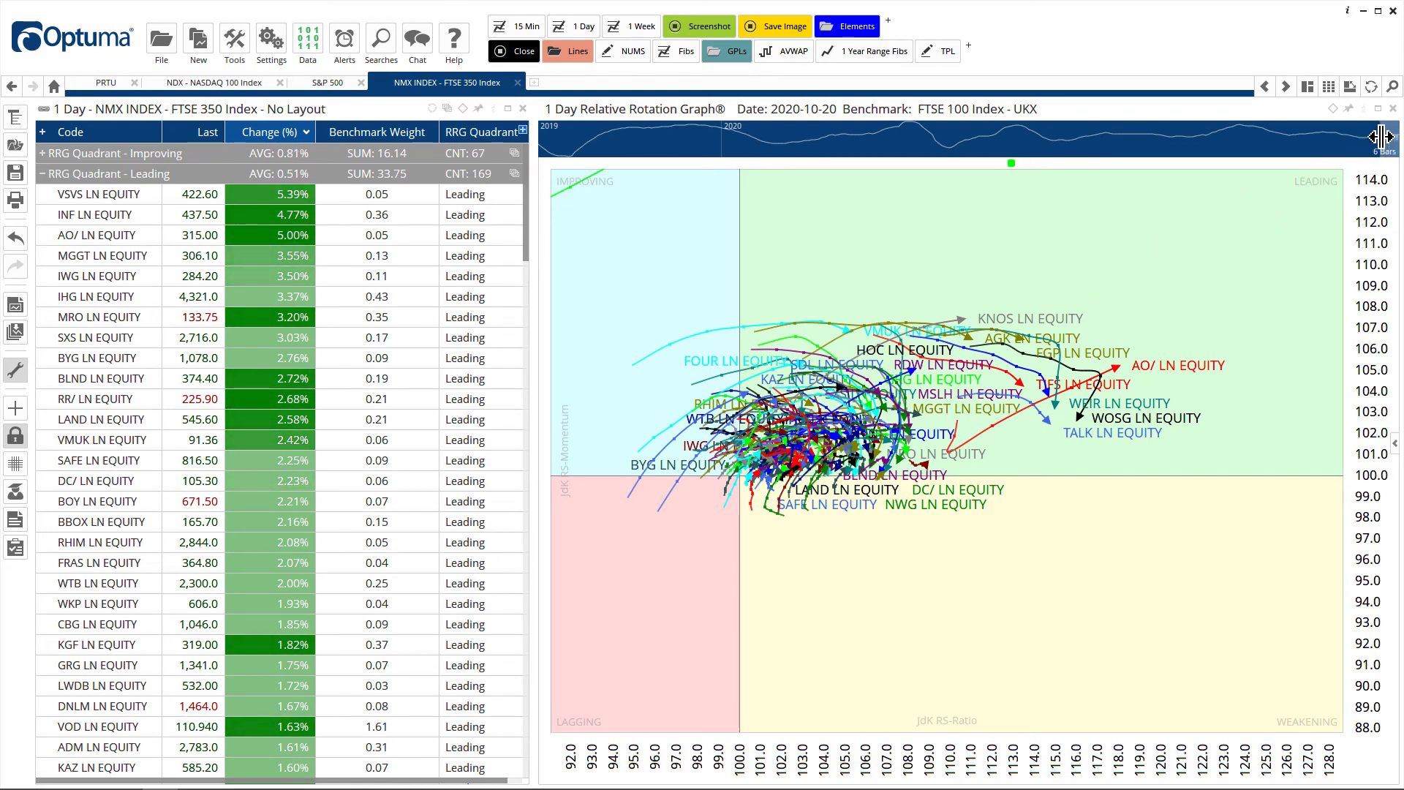
drag(1381, 136, 1390, 136)
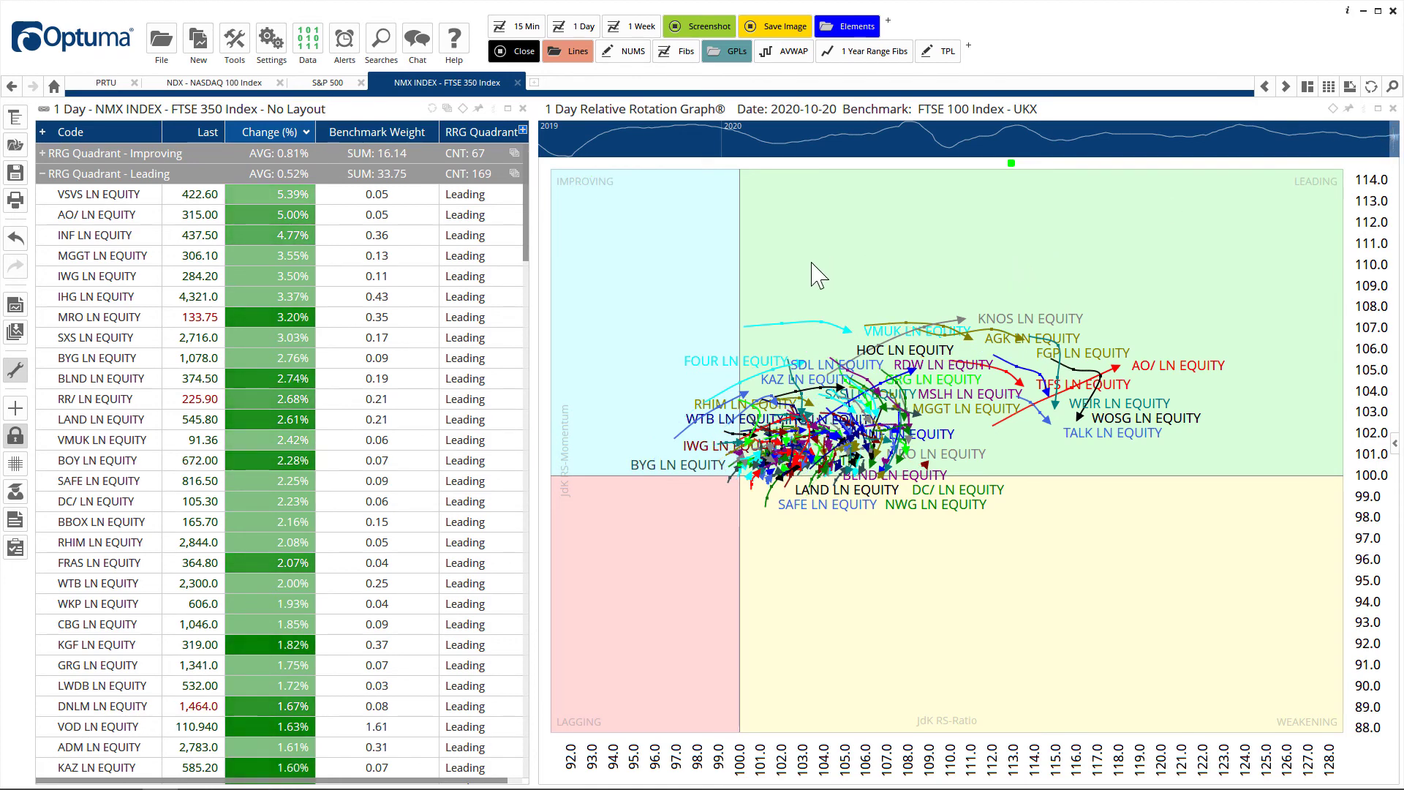
- Set the rotation graph's Plot Filter to Std Deviations with a multiplier of 2
click(830, 263)
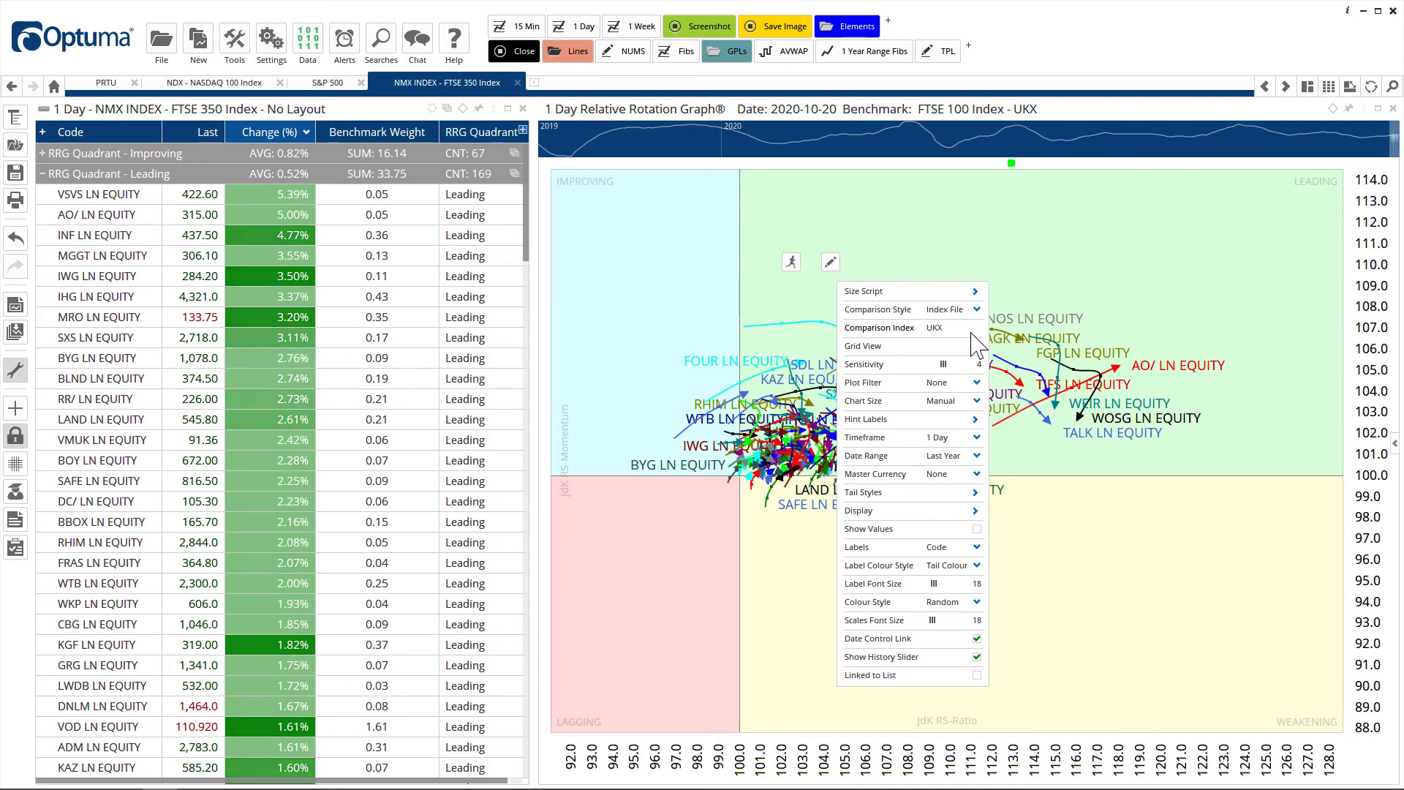
click(976, 384)
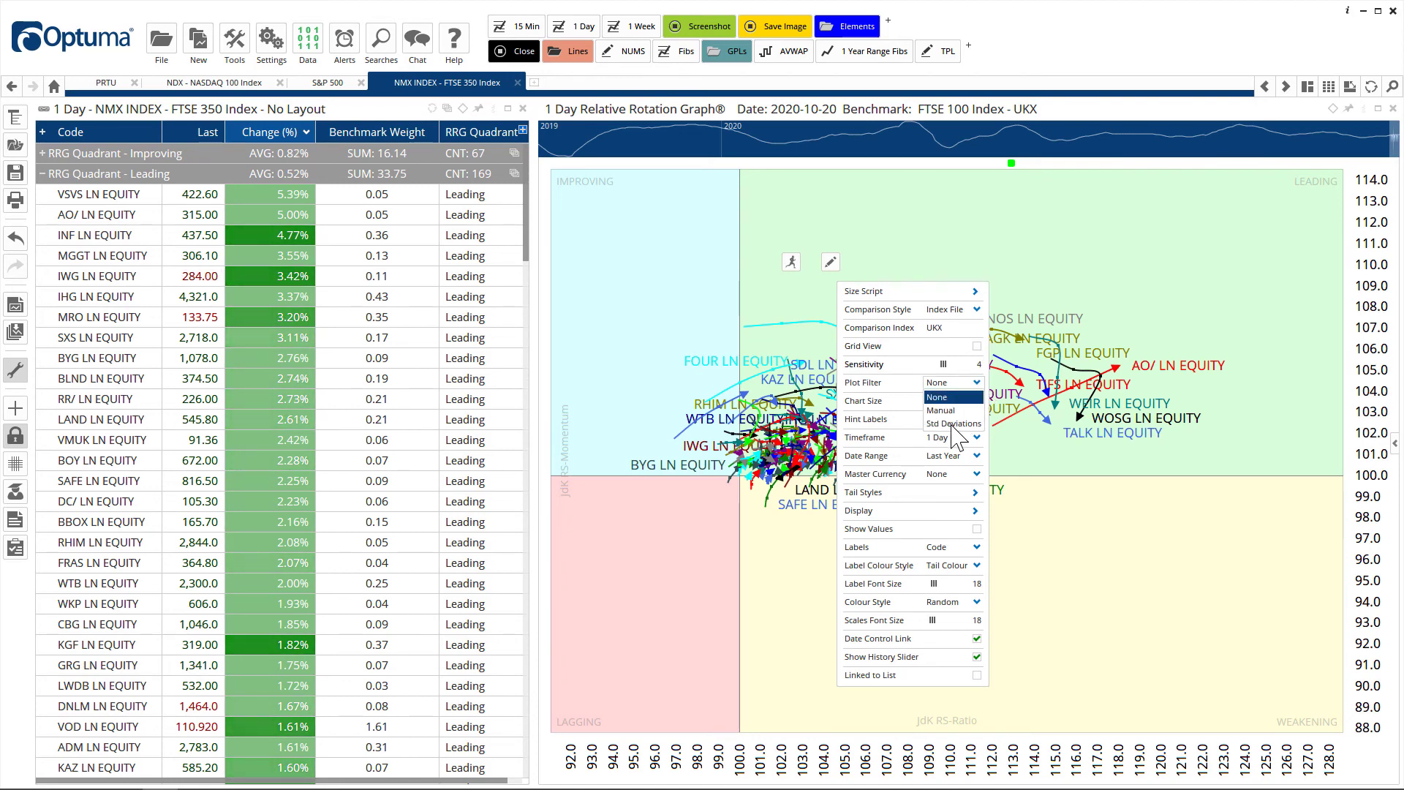
click(953, 424)
click(977, 401)
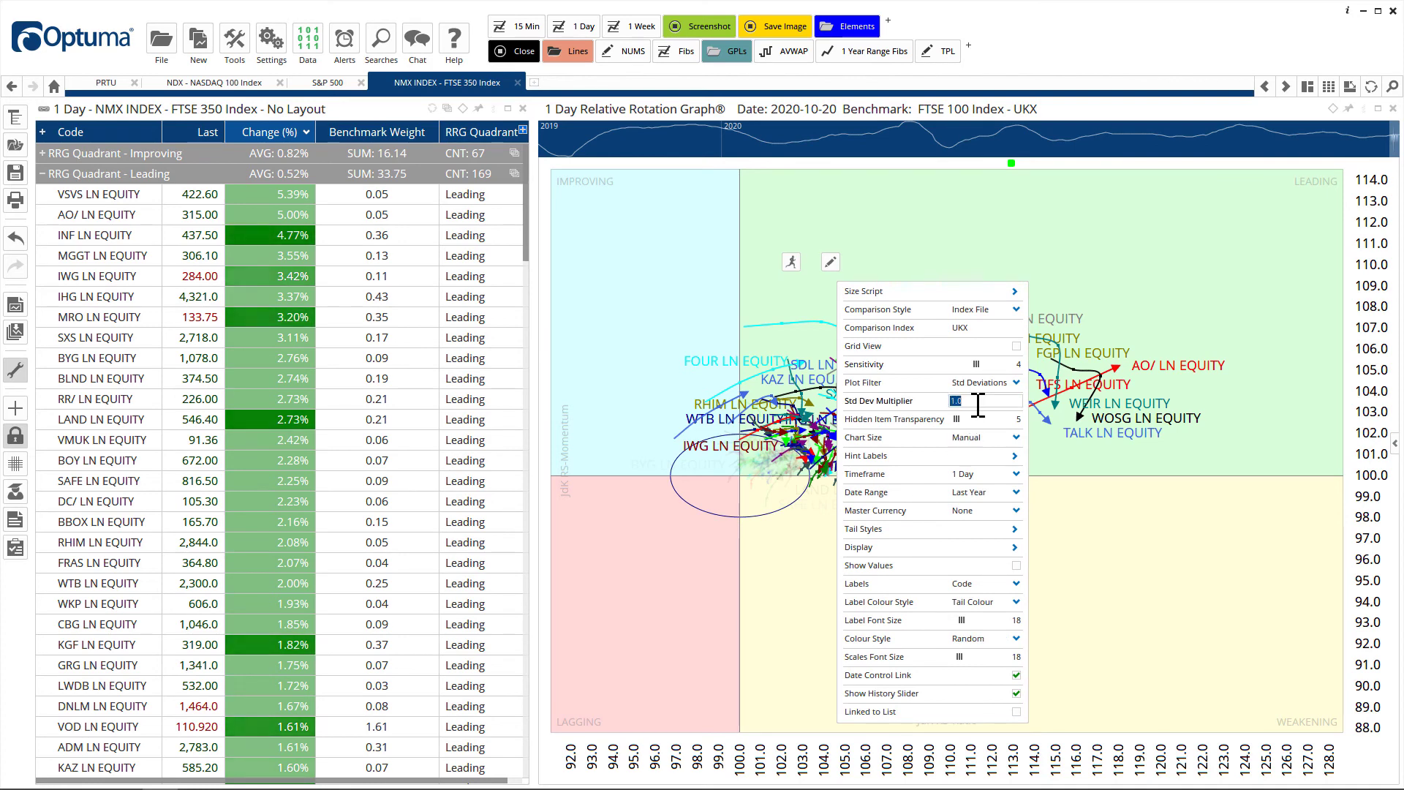
text(2)
key(Return)
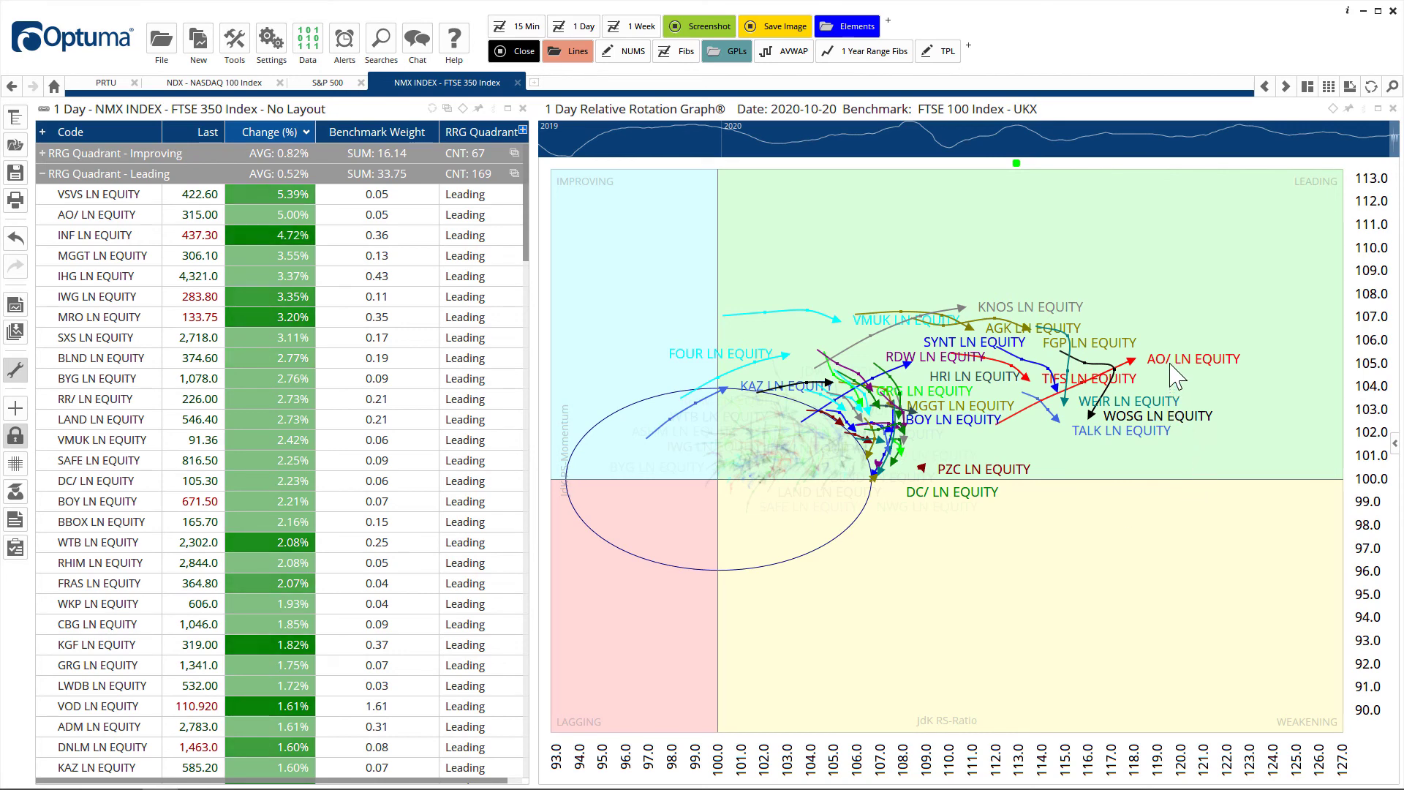
- Open the 1 Day bar chart of AO World PLC (AO/) from its tail's preview card
mouse_move(1124, 368)
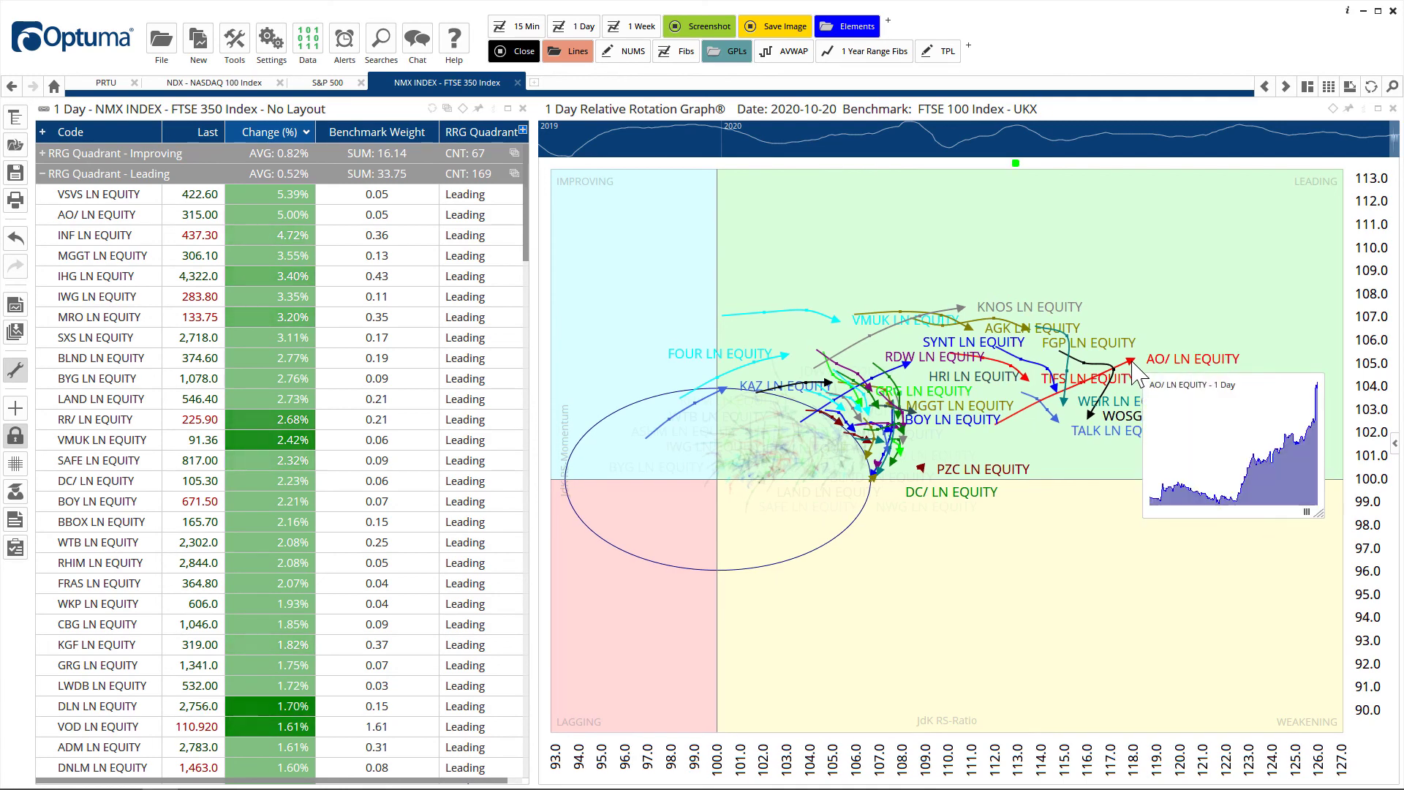
click(1249, 459)
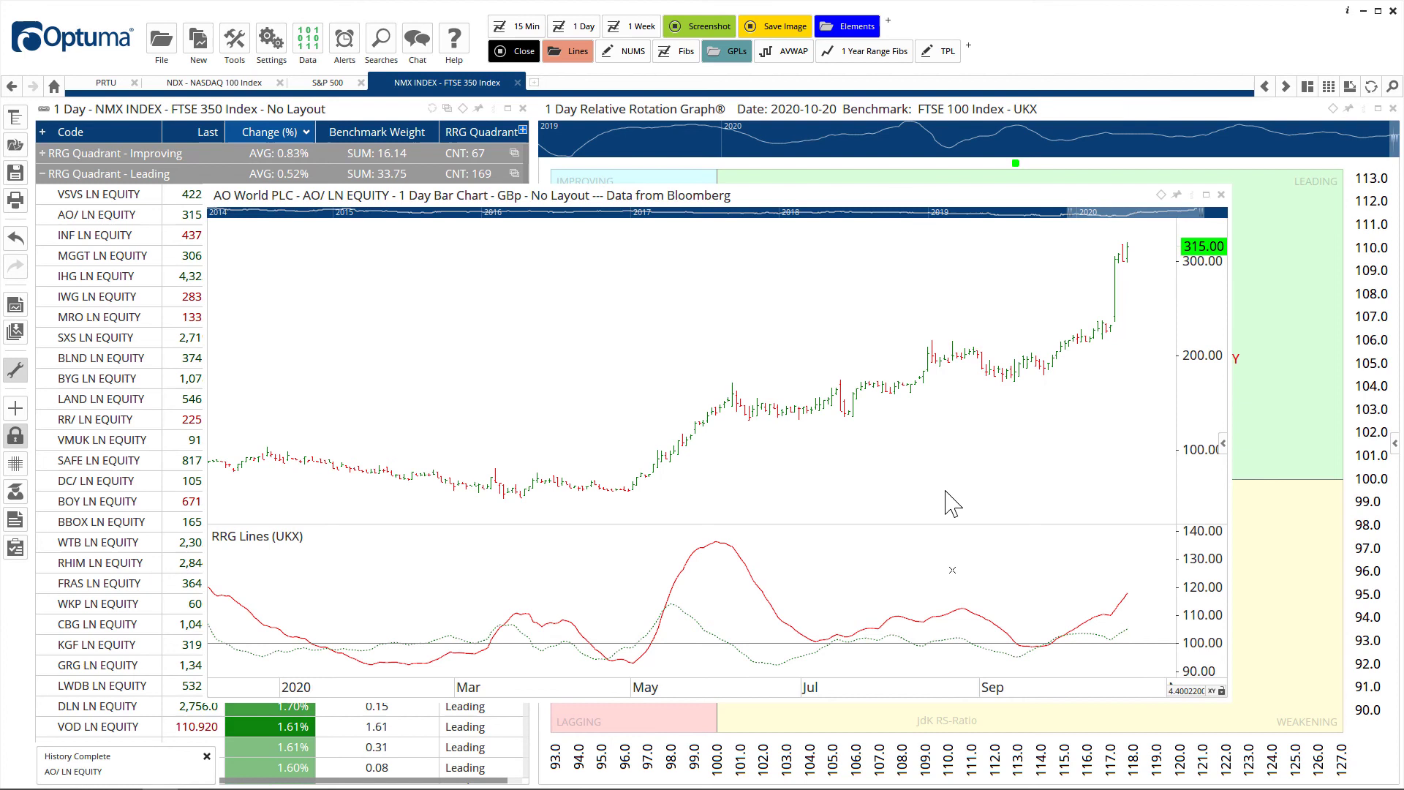